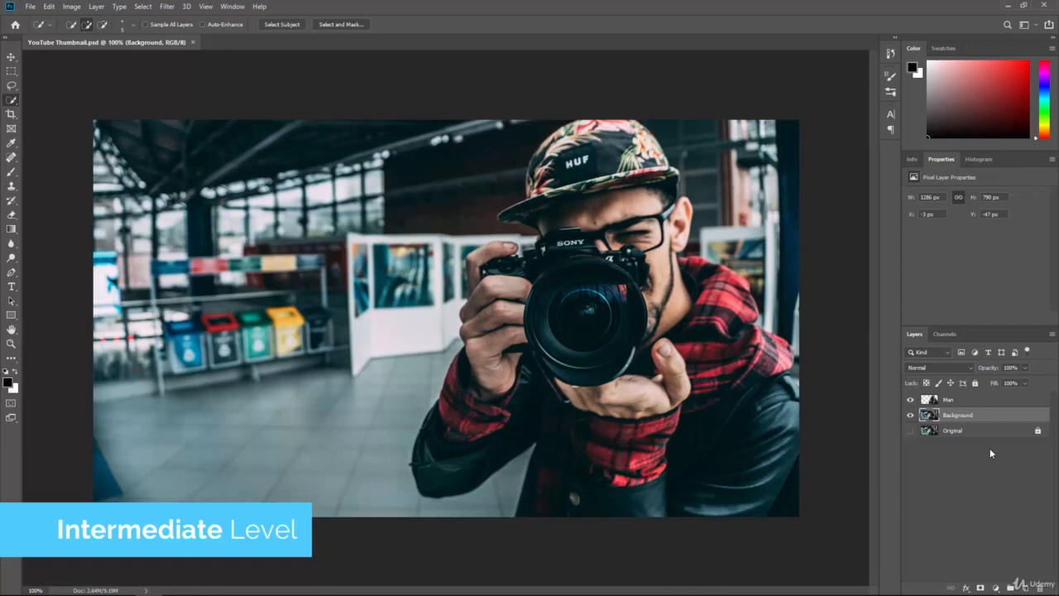
Hide the Background layer and add a Stroke layer style to the Man layer in magenta ff01d8.
left_click(968, 399)
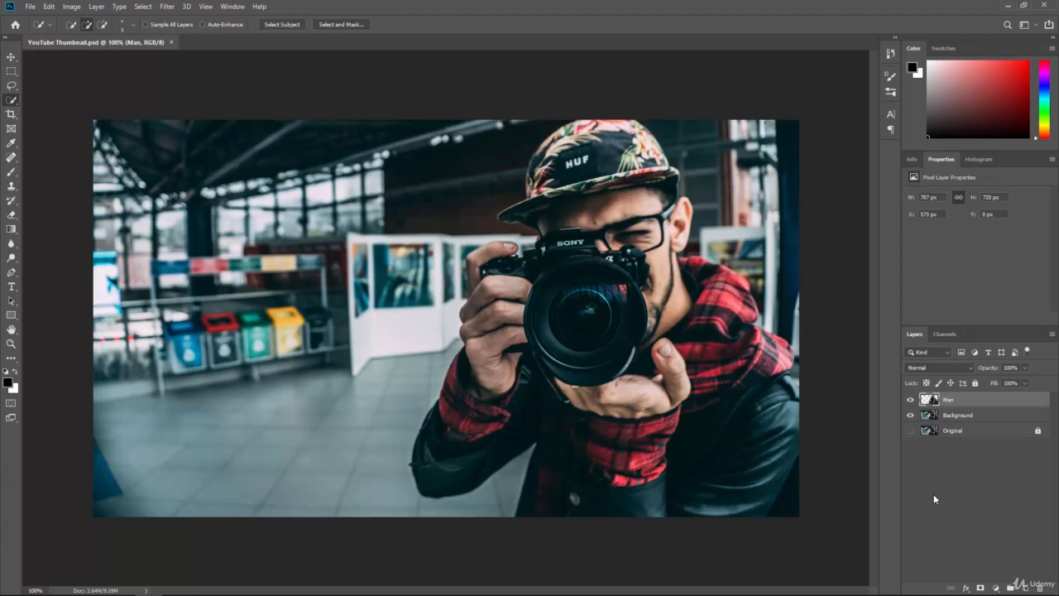
left_click(909, 417)
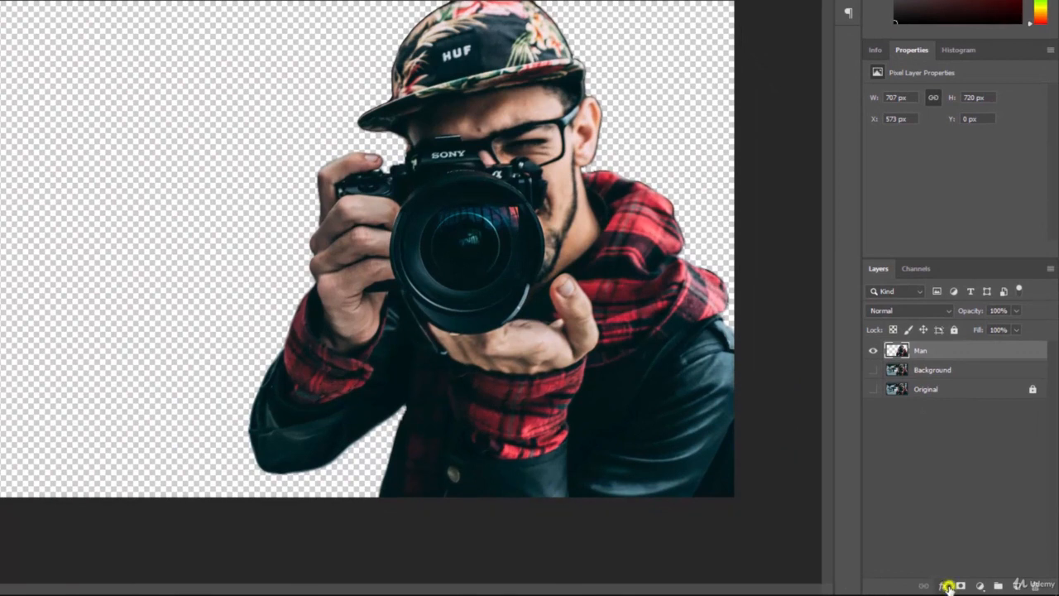
left_click(944, 585)
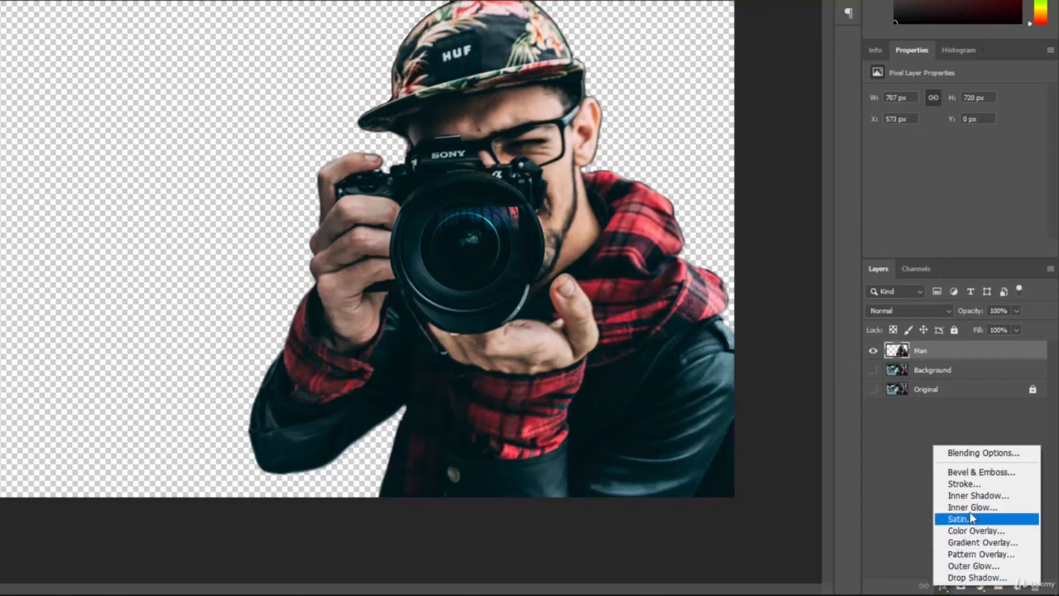
left_click(965, 483)
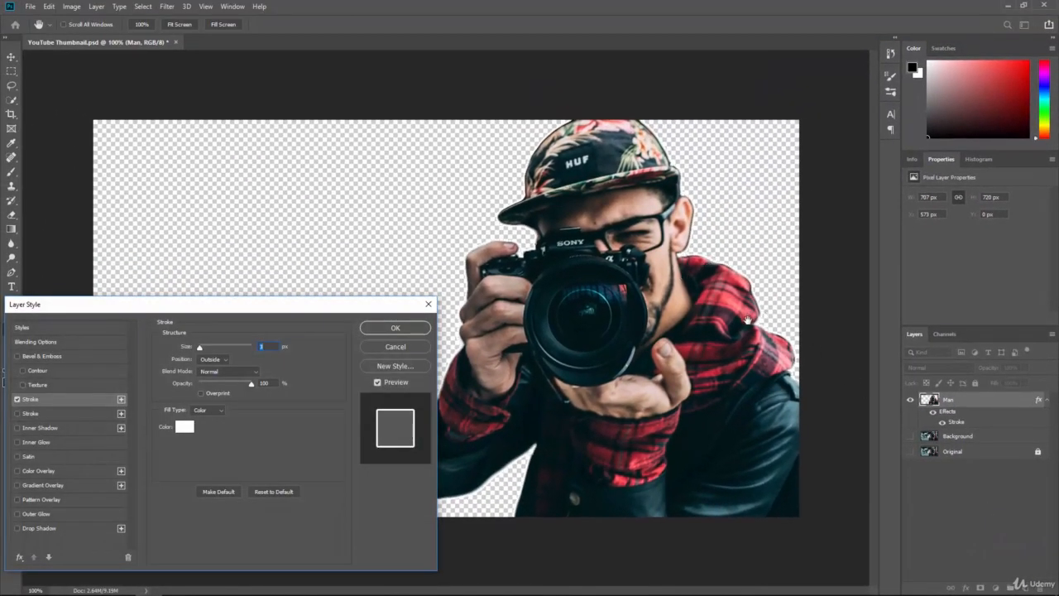
left_click(182, 429)
type("ff0d0d")
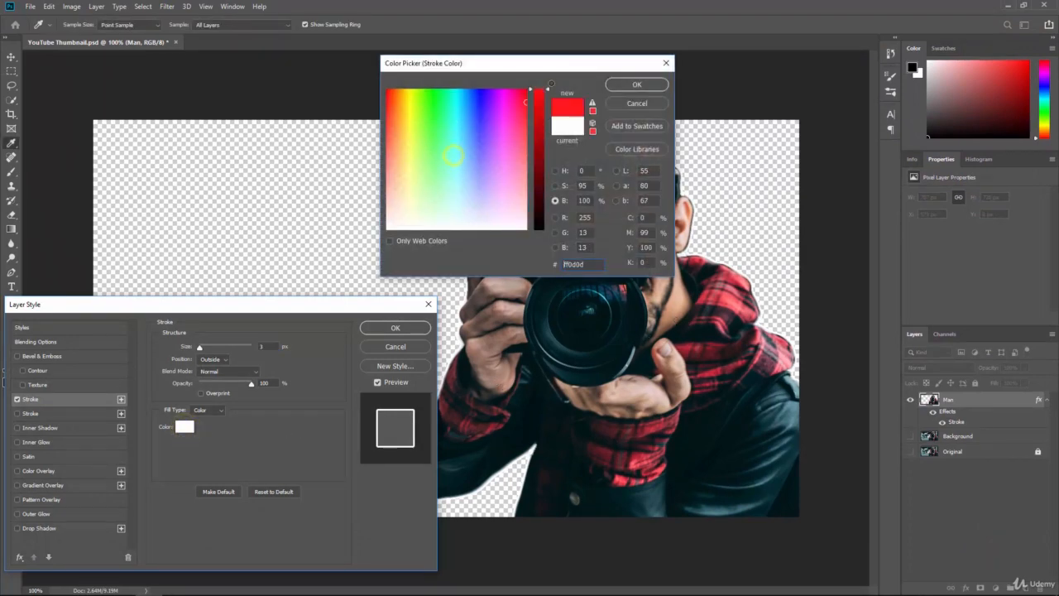
left_click_drag(551, 84, 558, 73)
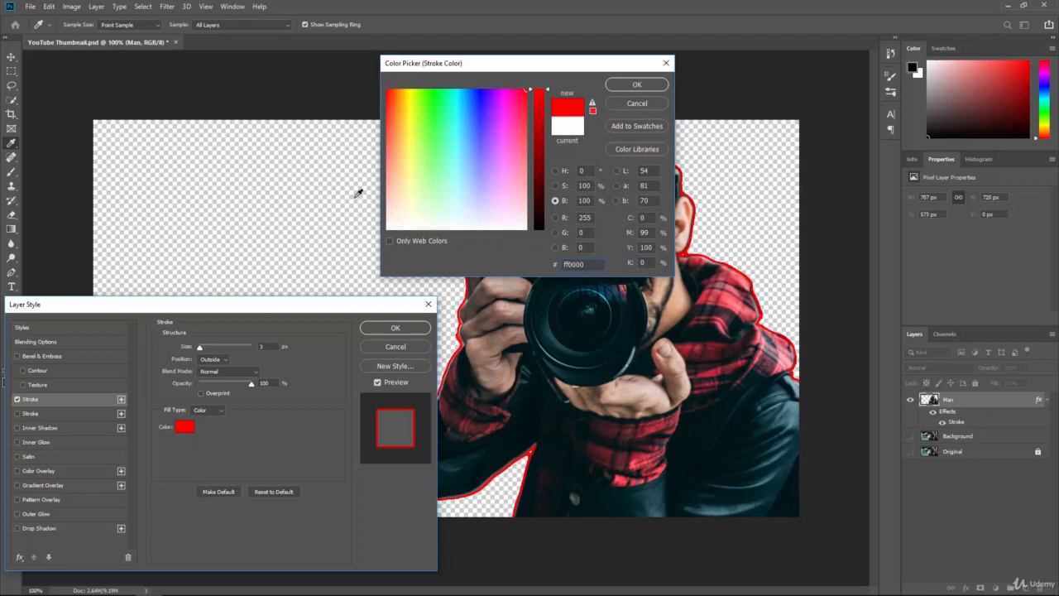
left_click_drag(507, 118, 506, 89)
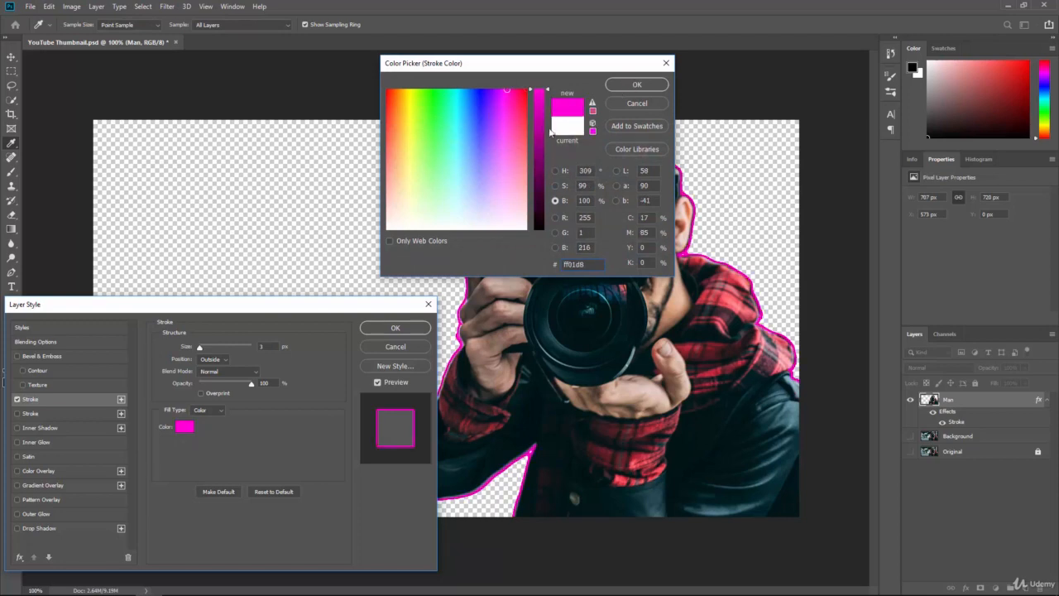
left_click(621, 86)
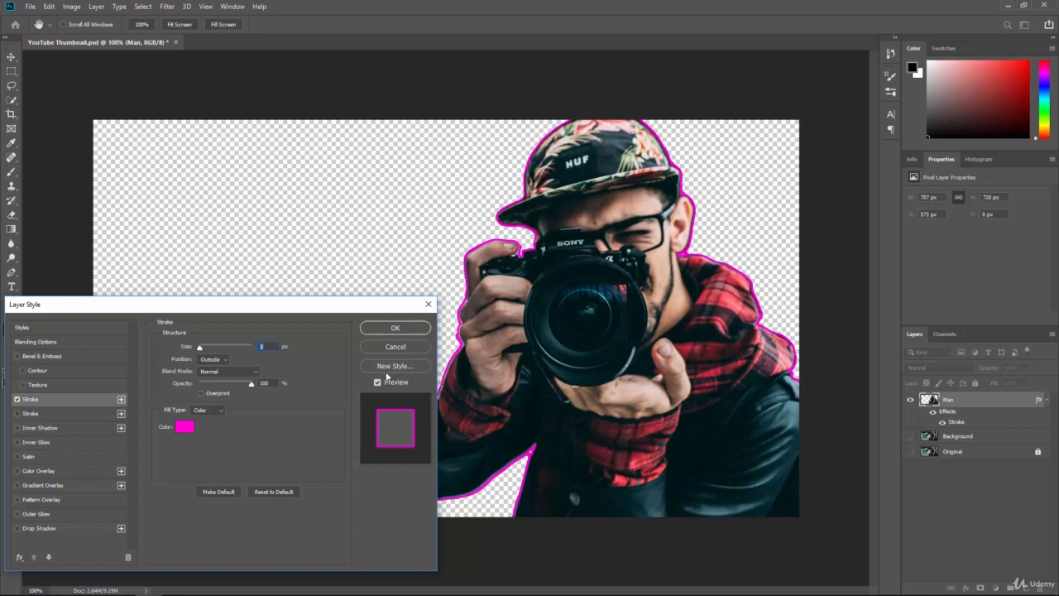
Set the stroke size to 5 px, preview Inside and Center positions, and apply it with Outside position.
mouse_move(200, 348)
left_mouse_down()
mouse_move(217, 357)
mouse_move(201, 355)
left_mouse_up()
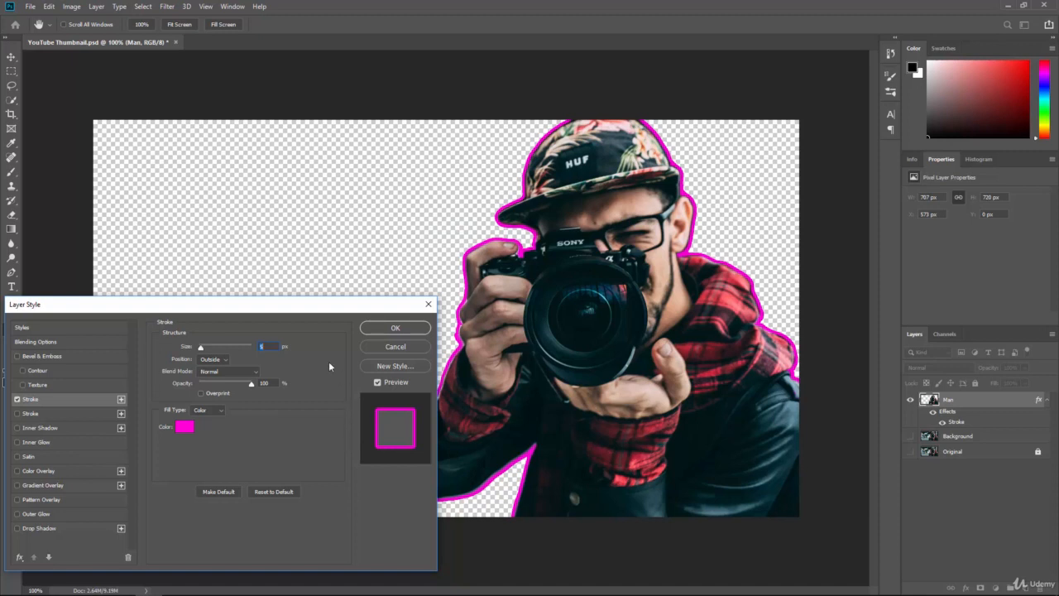
left_click(224, 360)
left_click(208, 377)
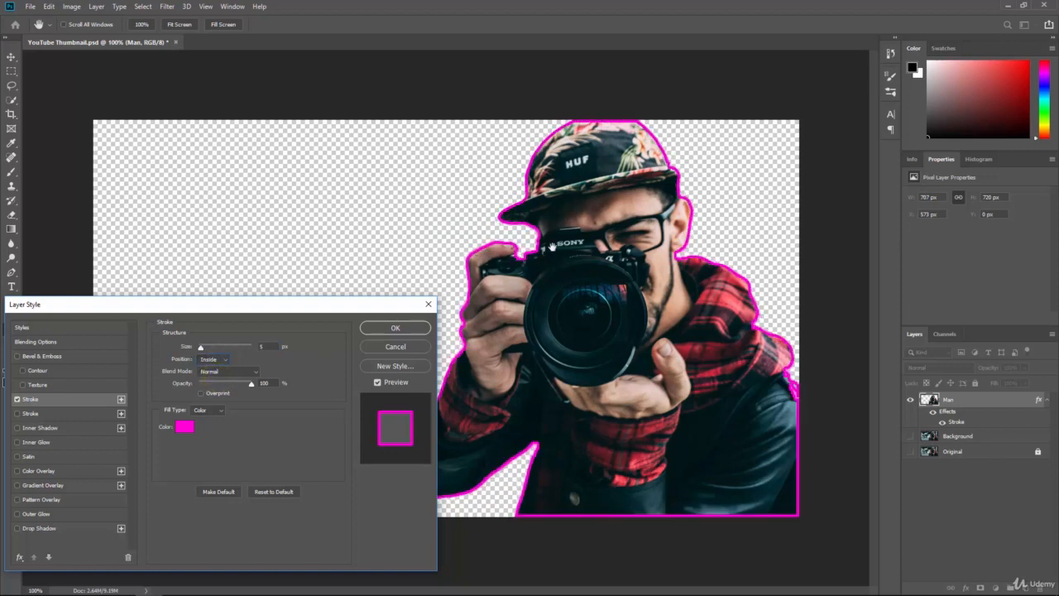
left_click(228, 358)
left_click(218, 381)
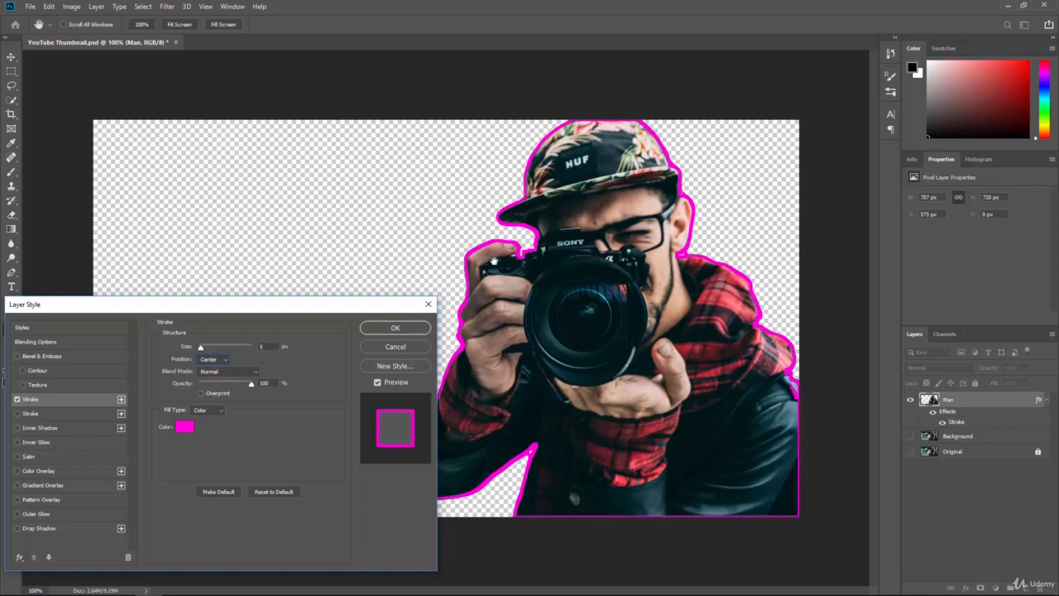
left_click(216, 360)
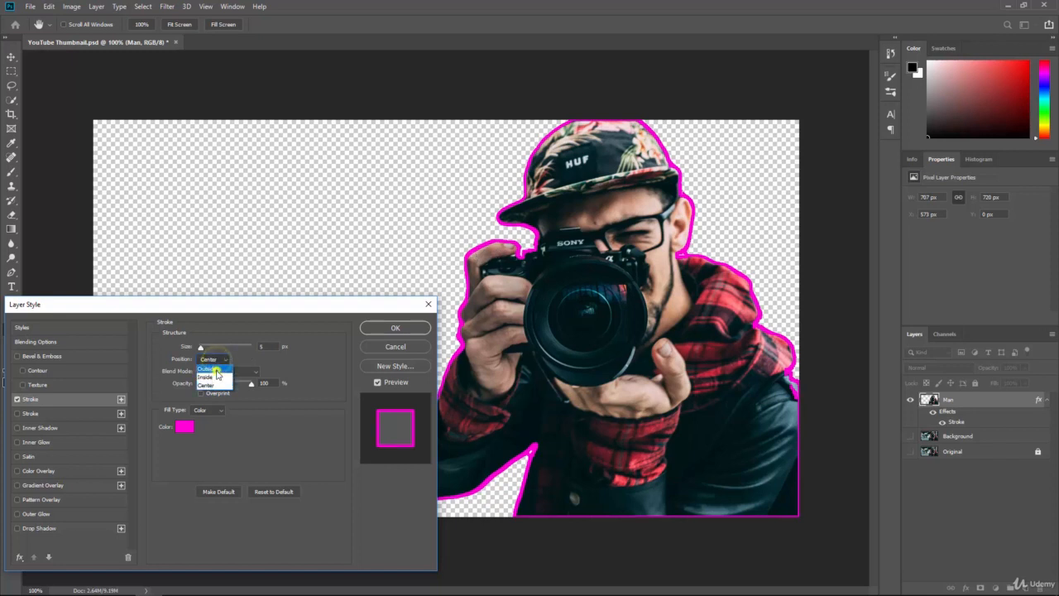
left_click(210, 368)
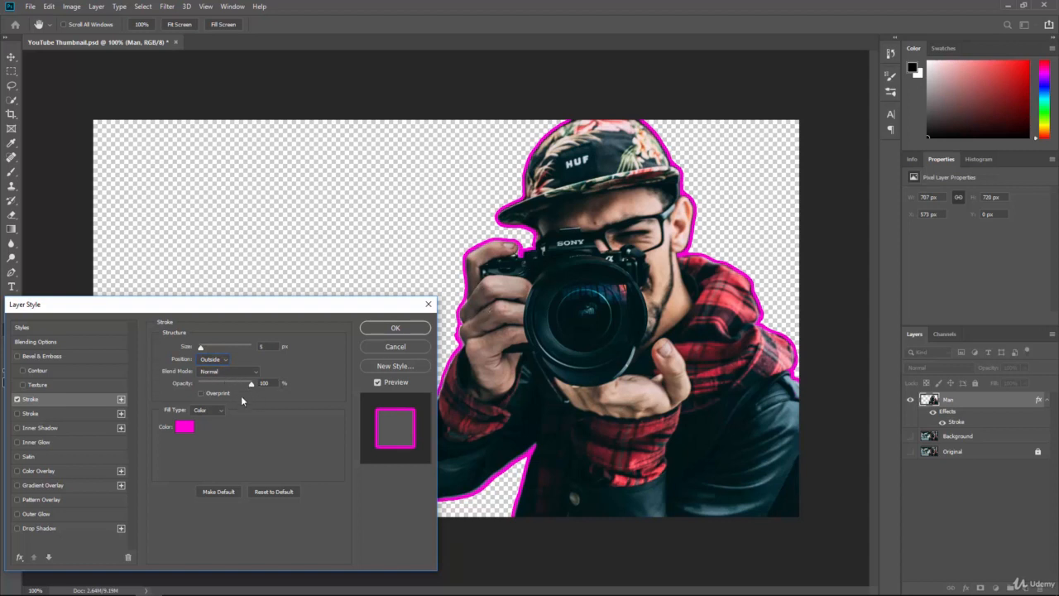
left_click(383, 326)
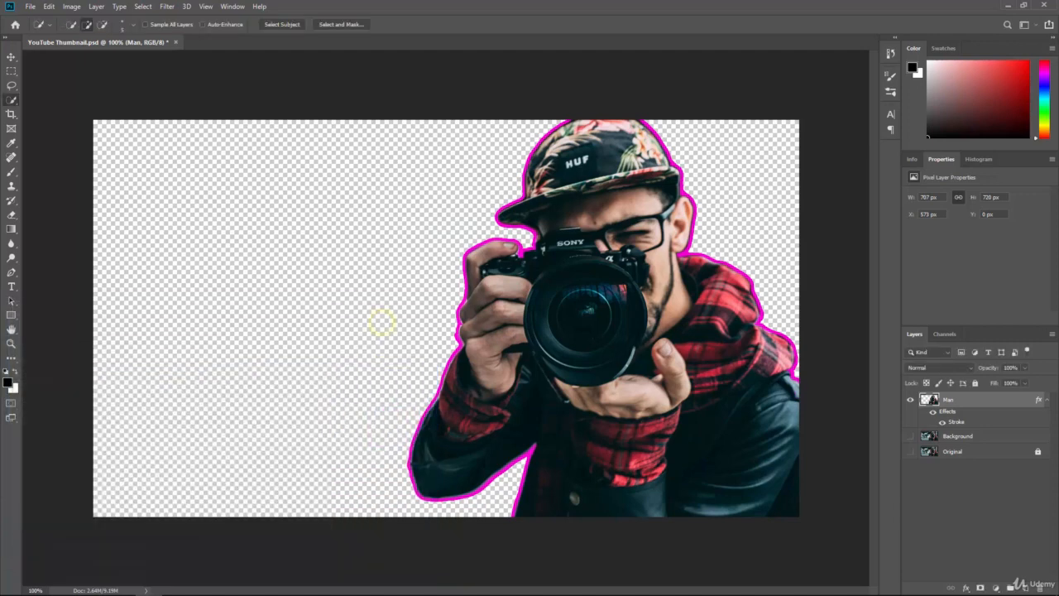
Show the Background layer again and change the Man layer's stroke to 4 px white ffffff.
left_click(910, 436)
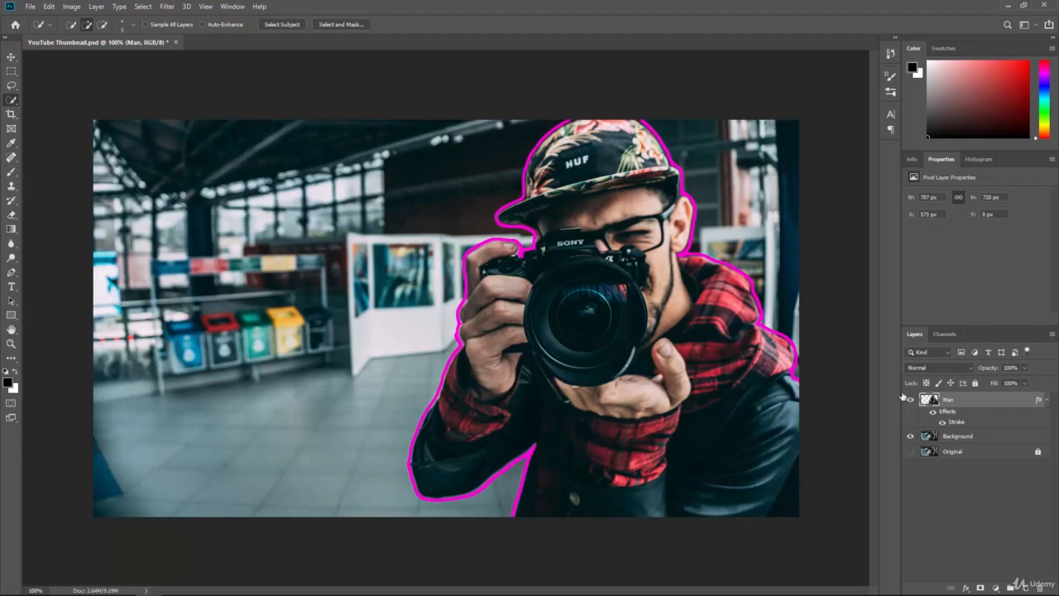
double_click(971, 424)
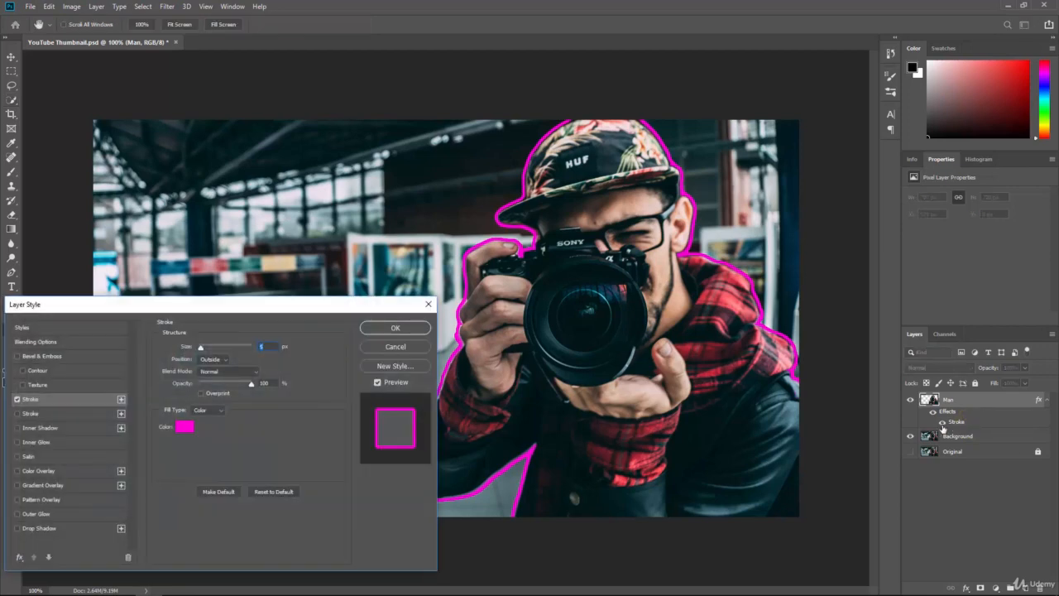
mouse_move(201, 349)
left_mouse_down()
mouse_move(213, 348)
mouse_move(200, 351)
left_mouse_up()
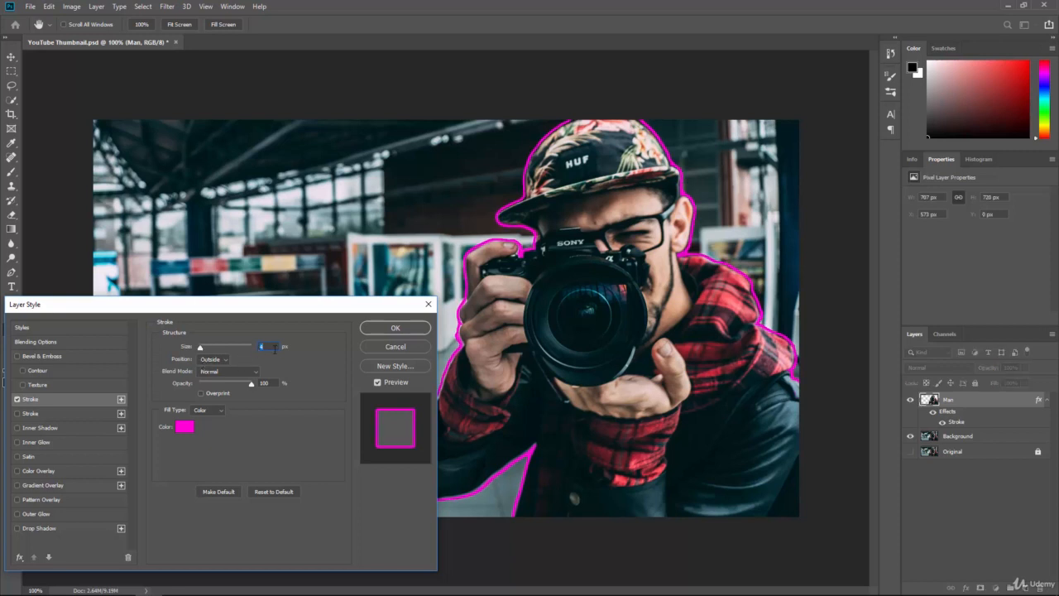
left_click(183, 427)
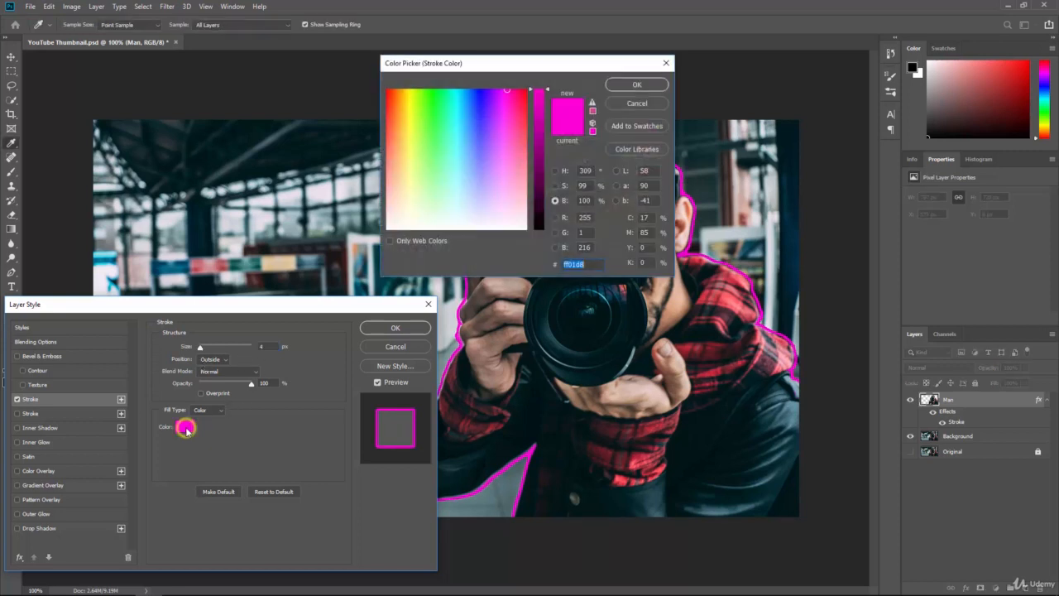
left_click(388, 228)
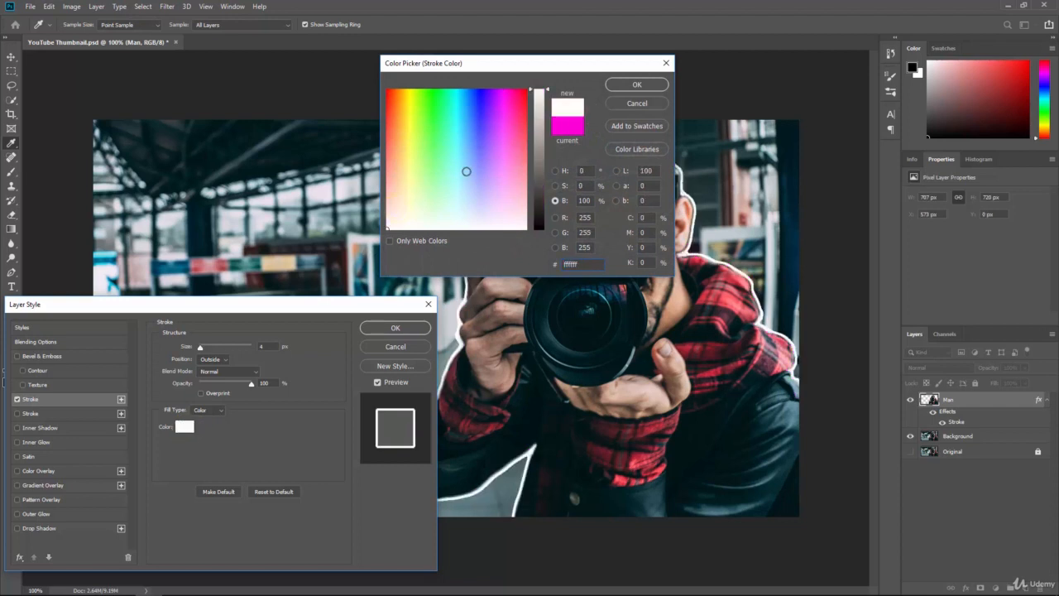
left_click(631, 85)
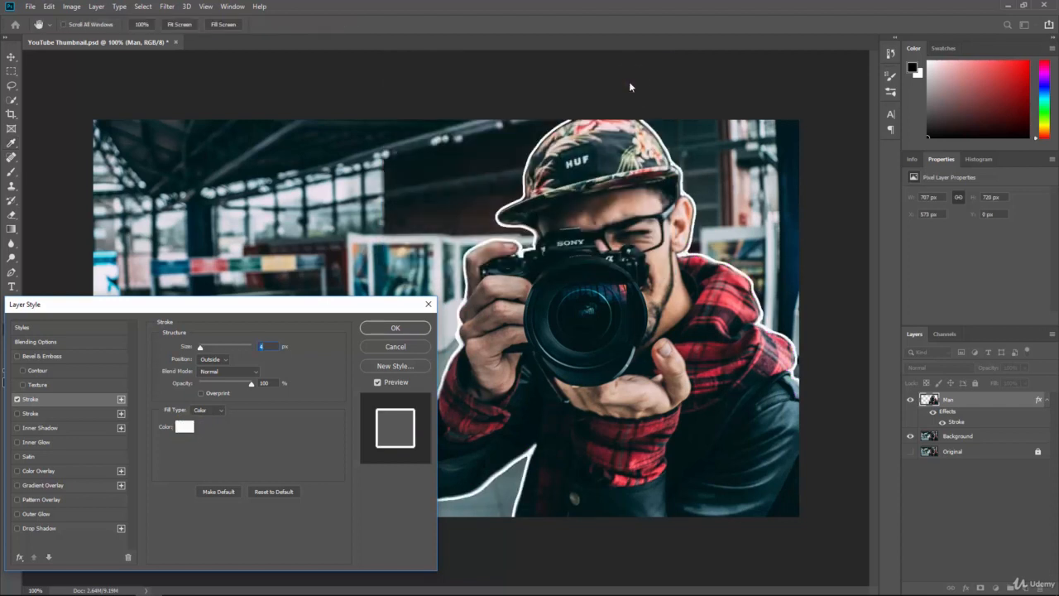
left_click(408, 328)
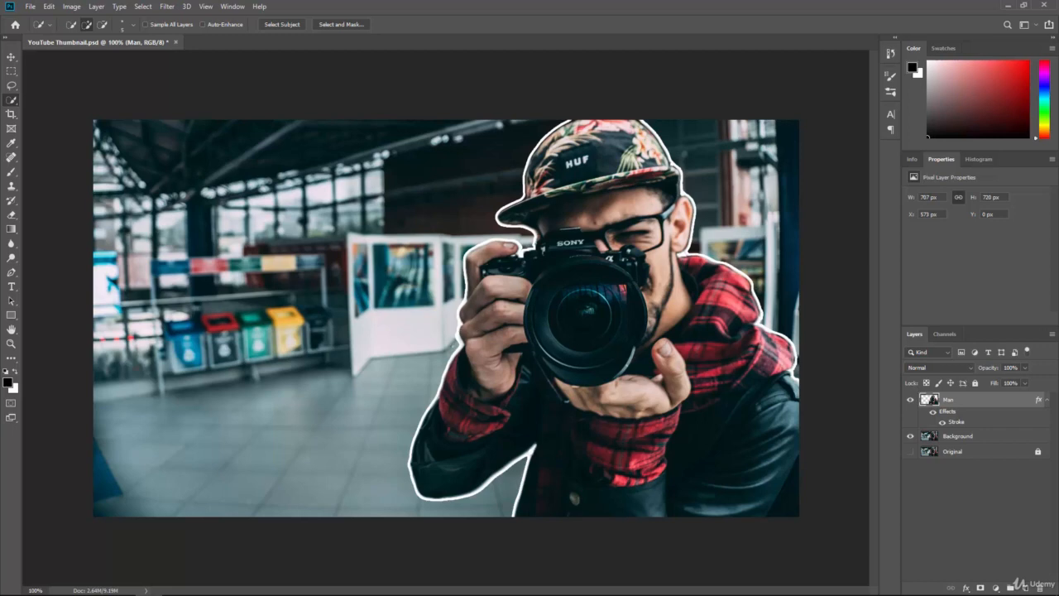
Zoom in on the man's hand and sleeve and erase along the outline with a smaller Eraser brush.
scroll(452, 342, "up", 5)
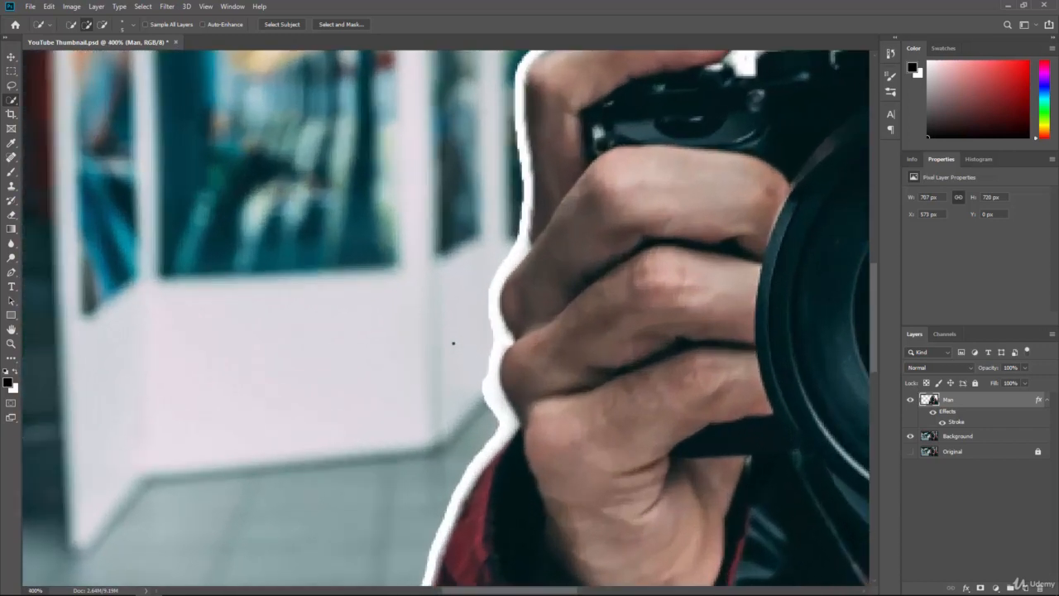
scroll(453, 343, "up", 1)
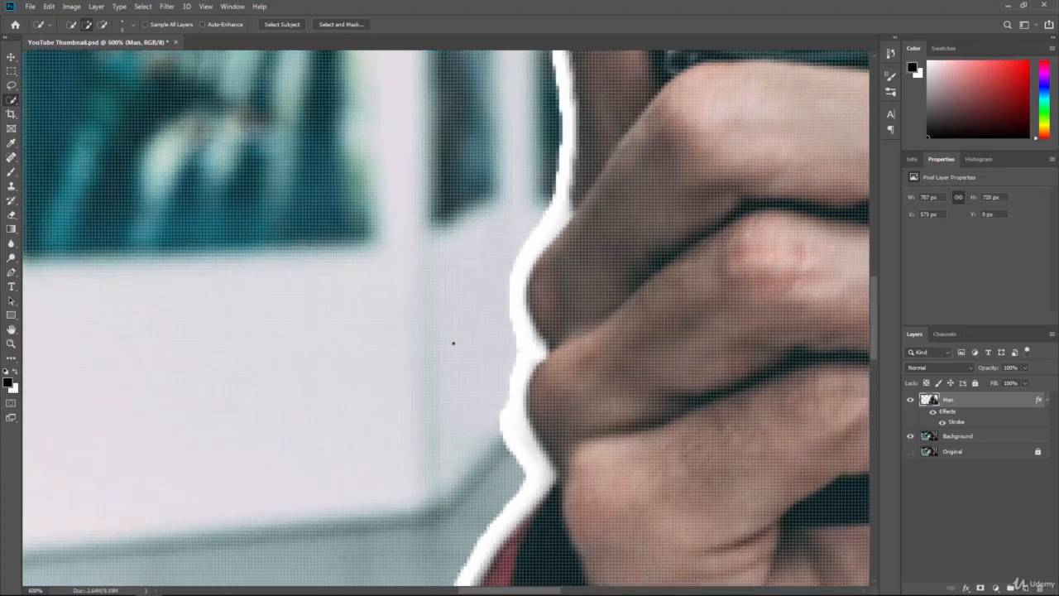
scroll(454, 343, "down", 1)
scroll(453, 343, "down", 2)
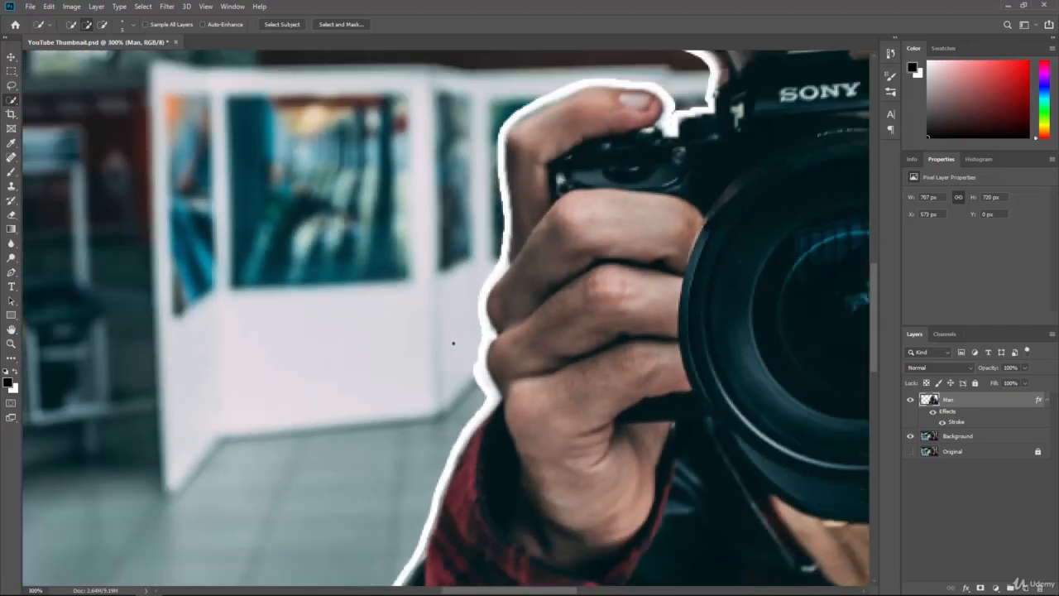
left_click_drag(449, 448, 505, 320)
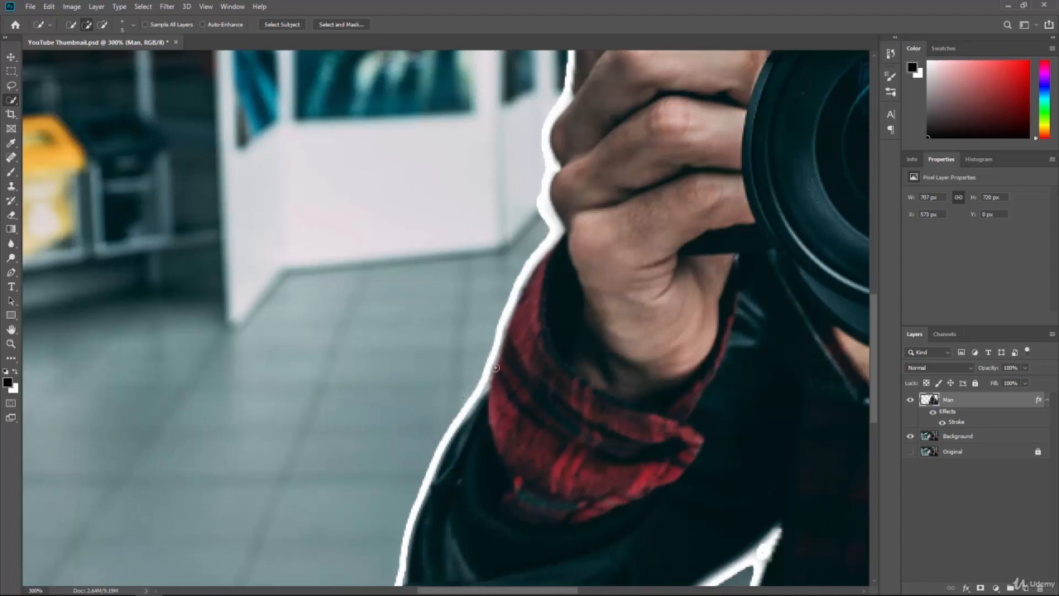
left_click(10, 214)
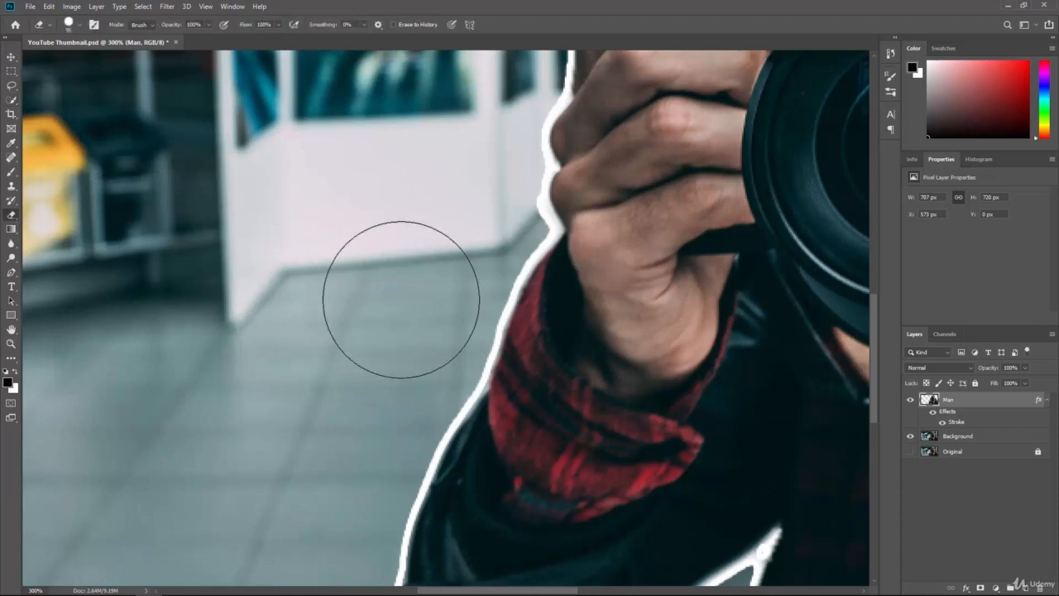
key("bracketleft")
key("bracketleft")
key("bracketleft")
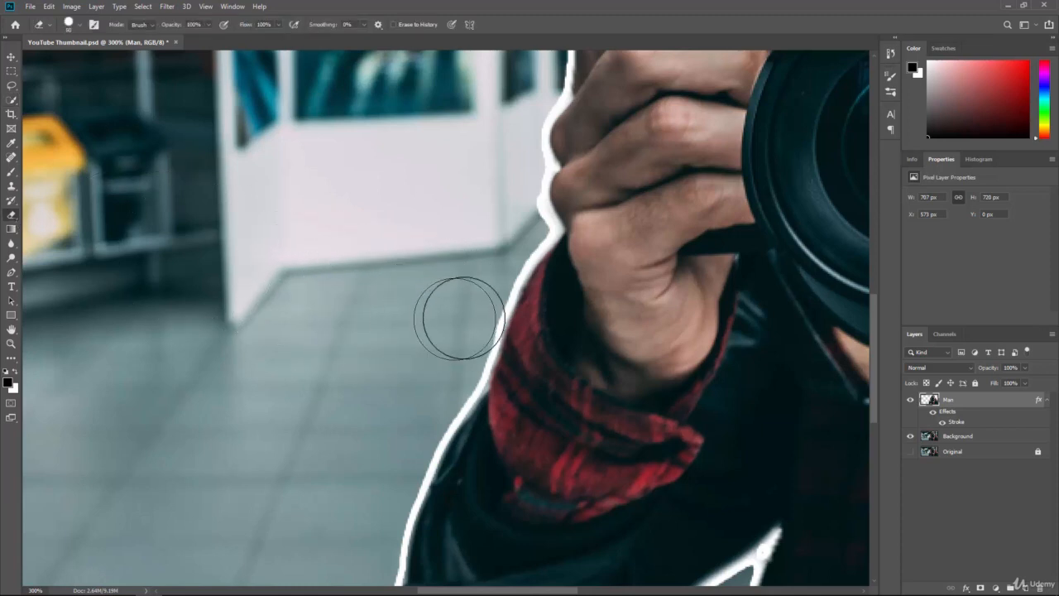
left_click(472, 301)
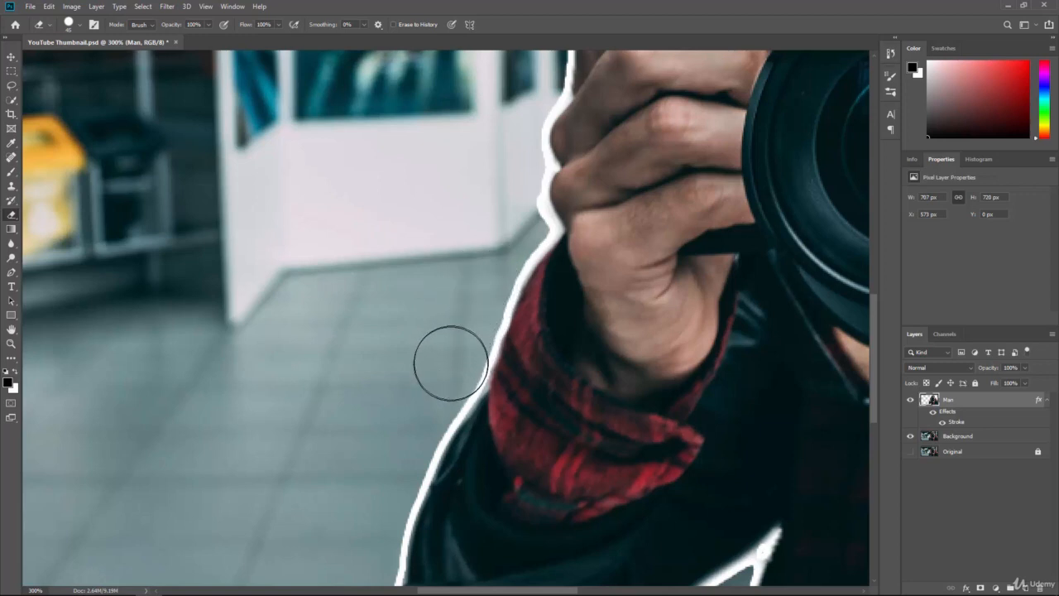
Shrink the Eraser brush further and erase small bumps along the sleeve's outline on the Man layer.
key("p")
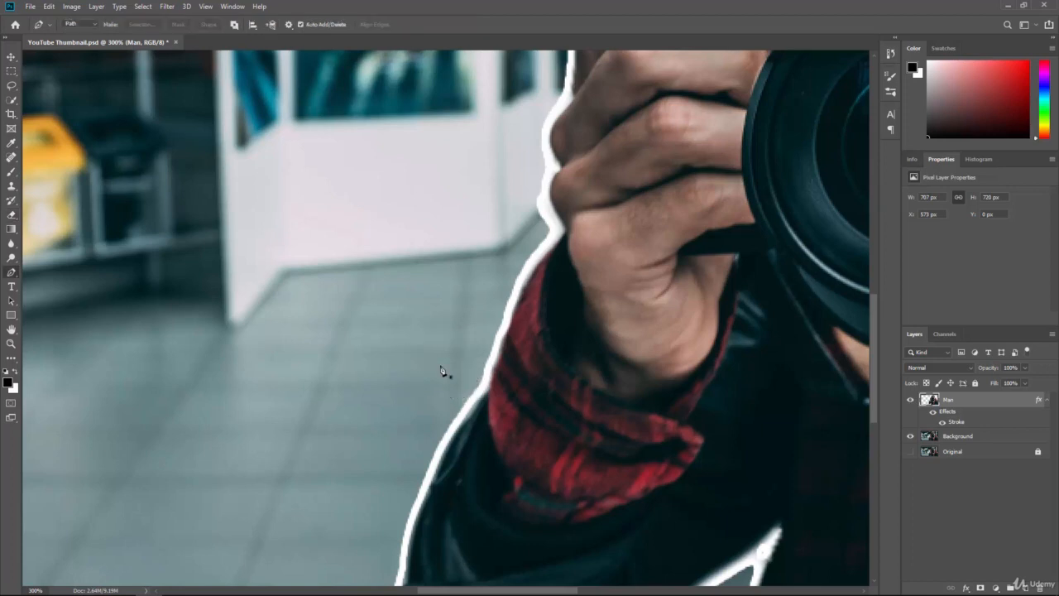
left_click(11, 216)
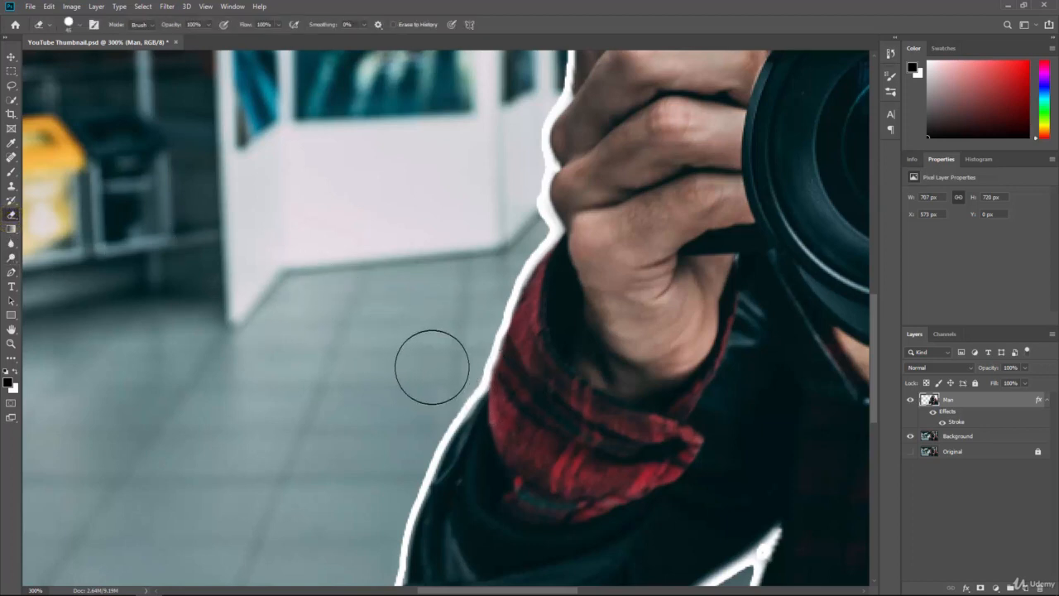
key("bracketleft")
key("bracketleft")
key("bracketleft")
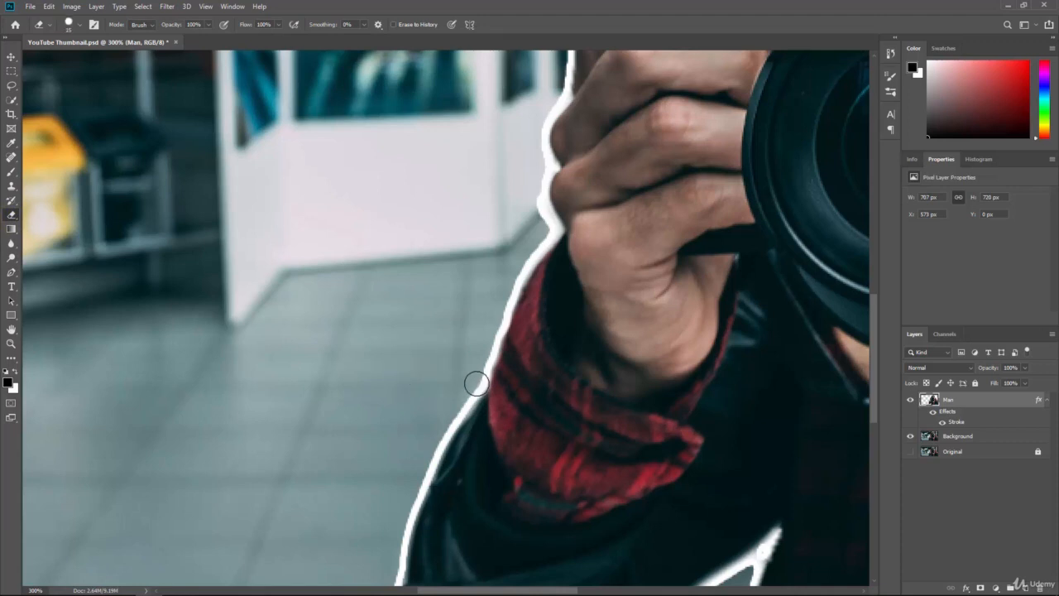
left_click(476, 383)
left_click(464, 395)
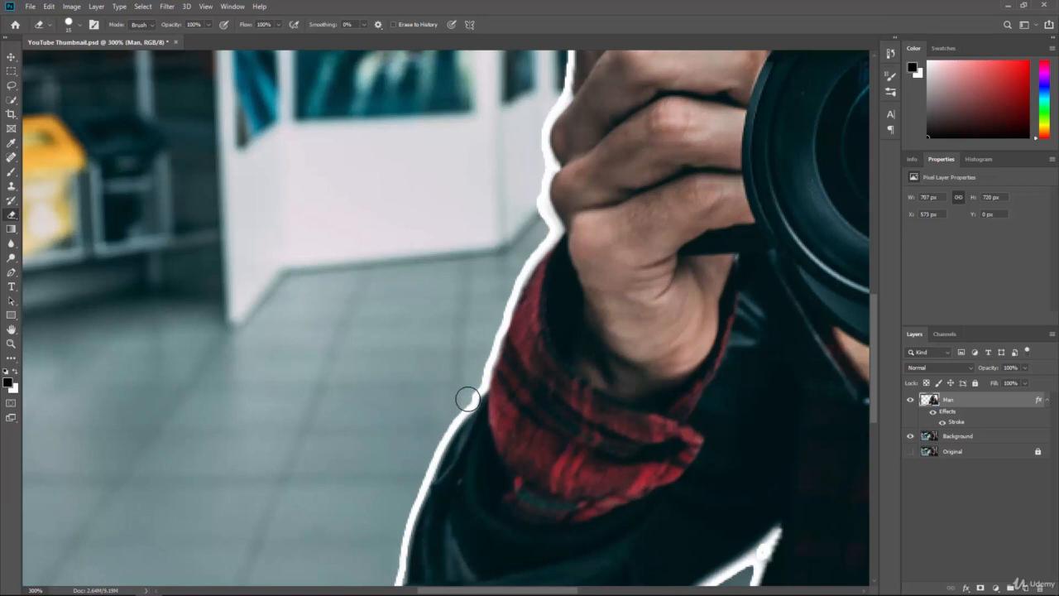
left_click(477, 386)
Pan down to the sleeve and erase small bumps along its left outline on the Man layer.
key("space")
left_click_drag(409, 465, 433, 307)
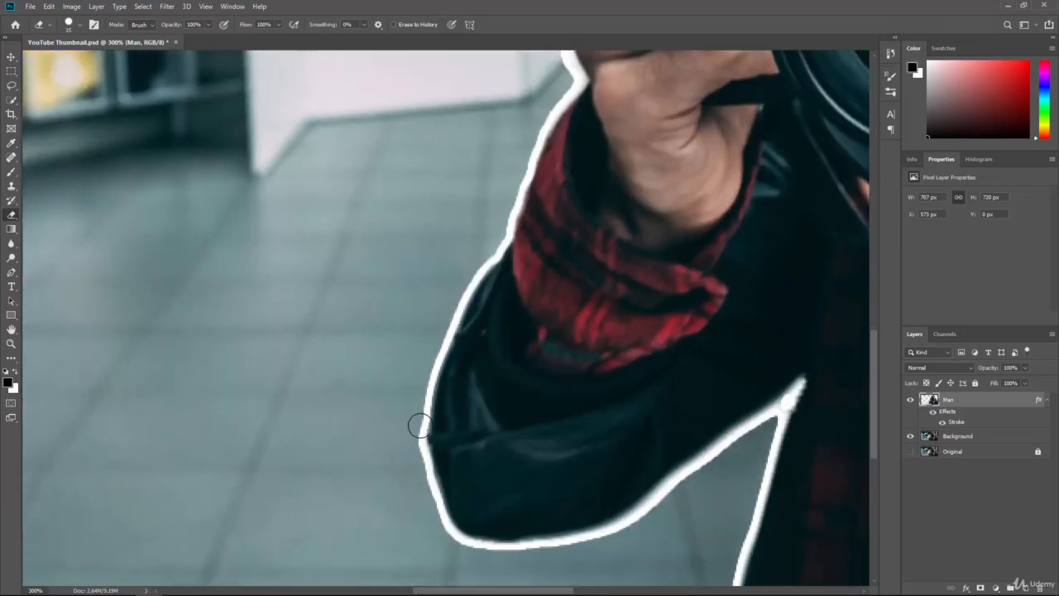
left_click(419, 426)
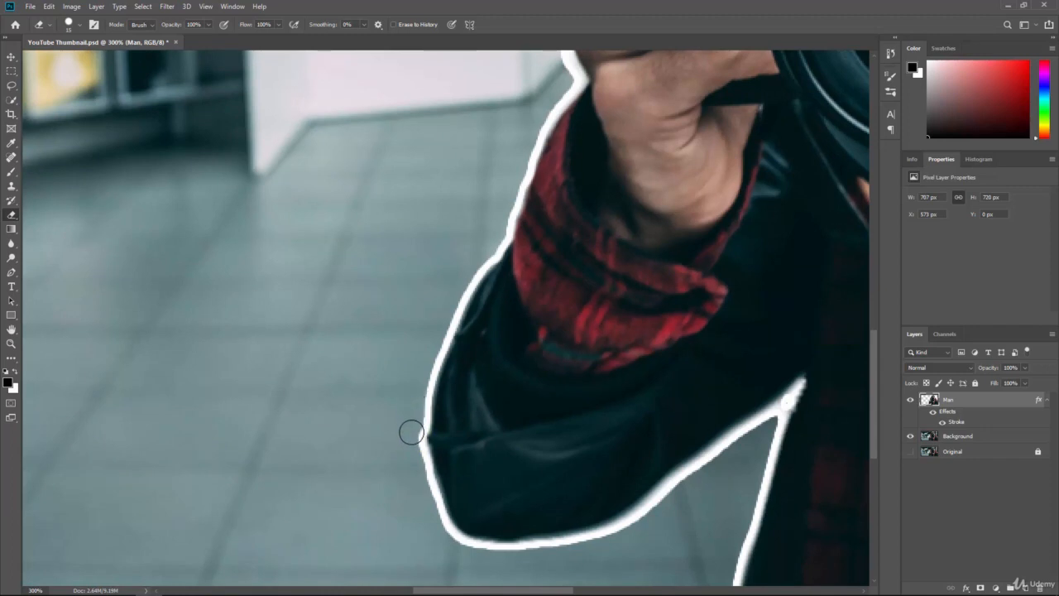
left_click(419, 455)
left_click(425, 475)
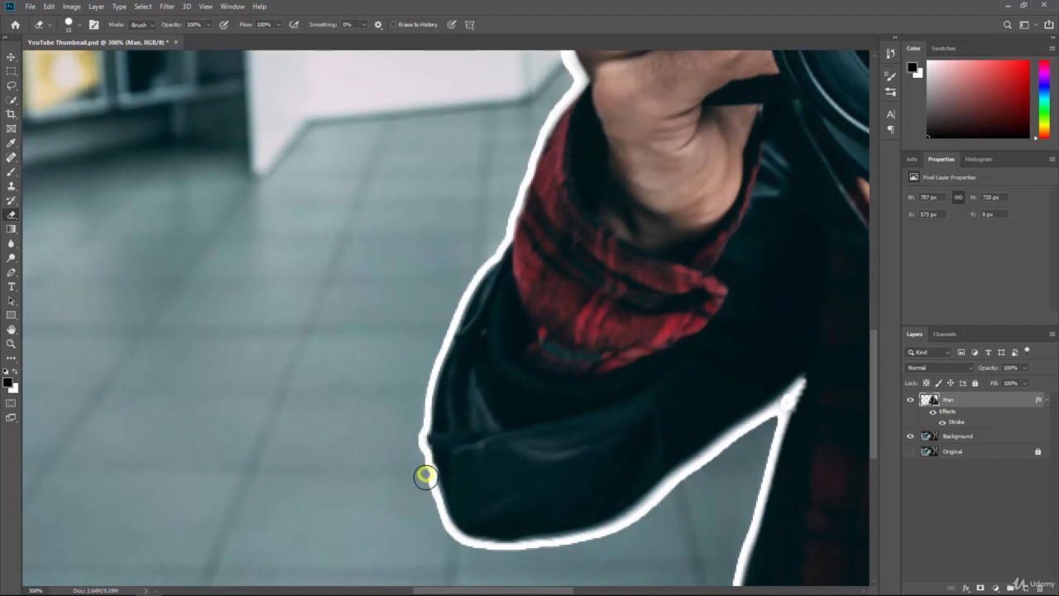
left_click(421, 461)
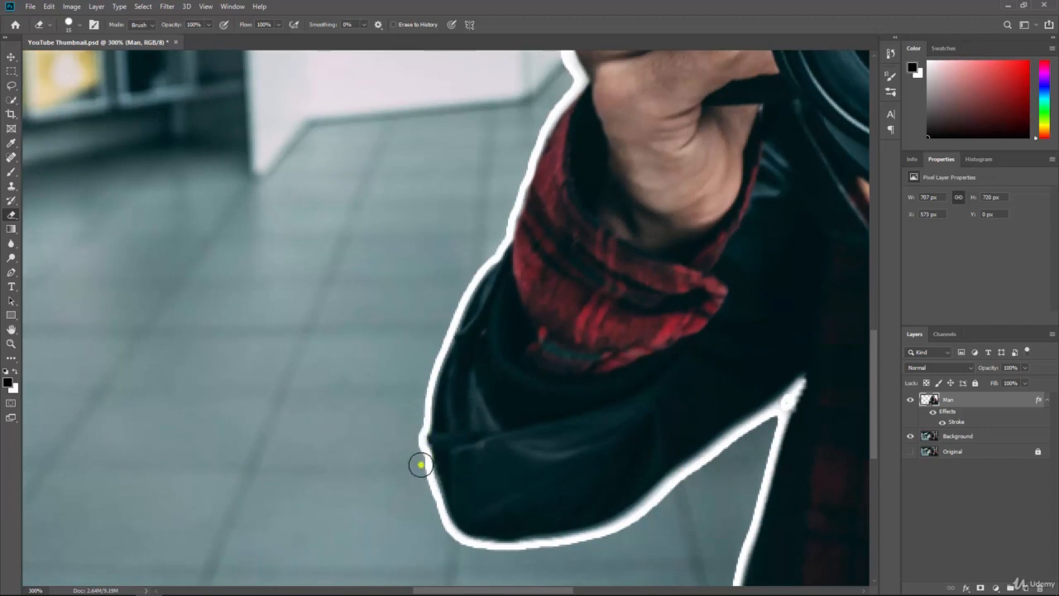
left_click(421, 466)
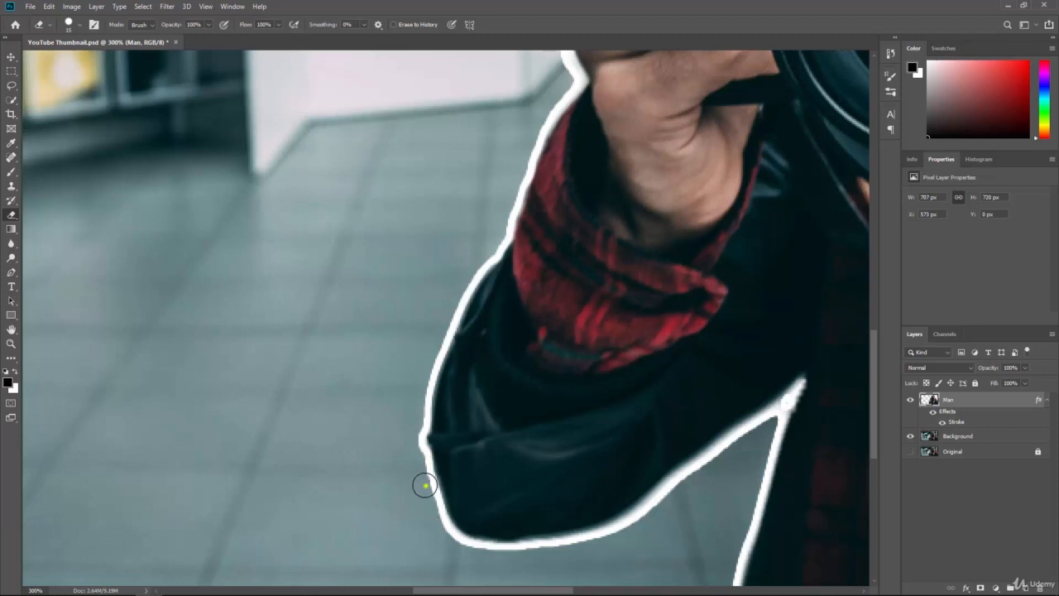
left_click(424, 485)
left_click(547, 548)
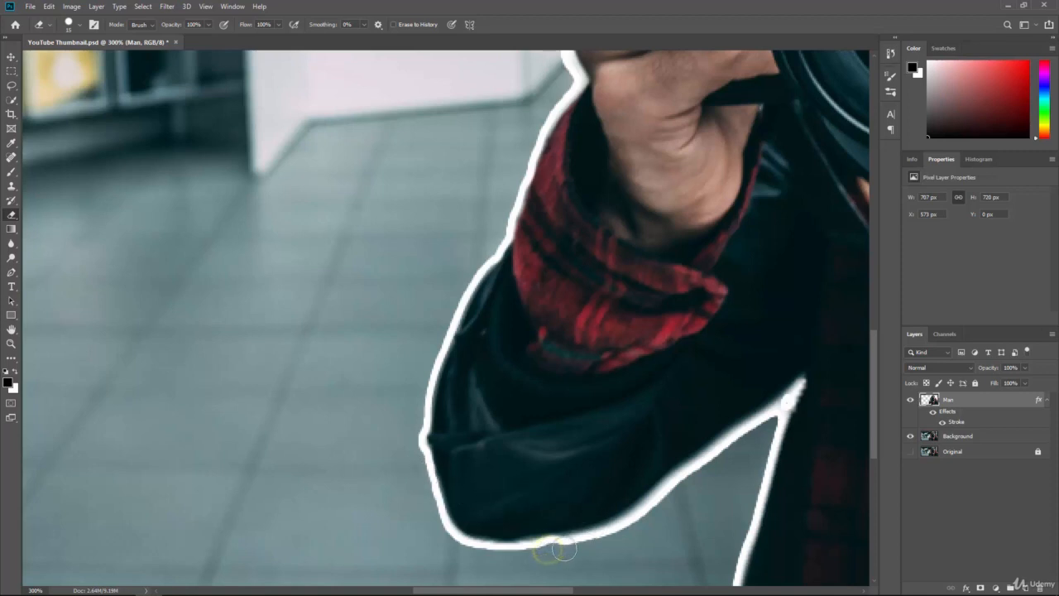
left_click(611, 533)
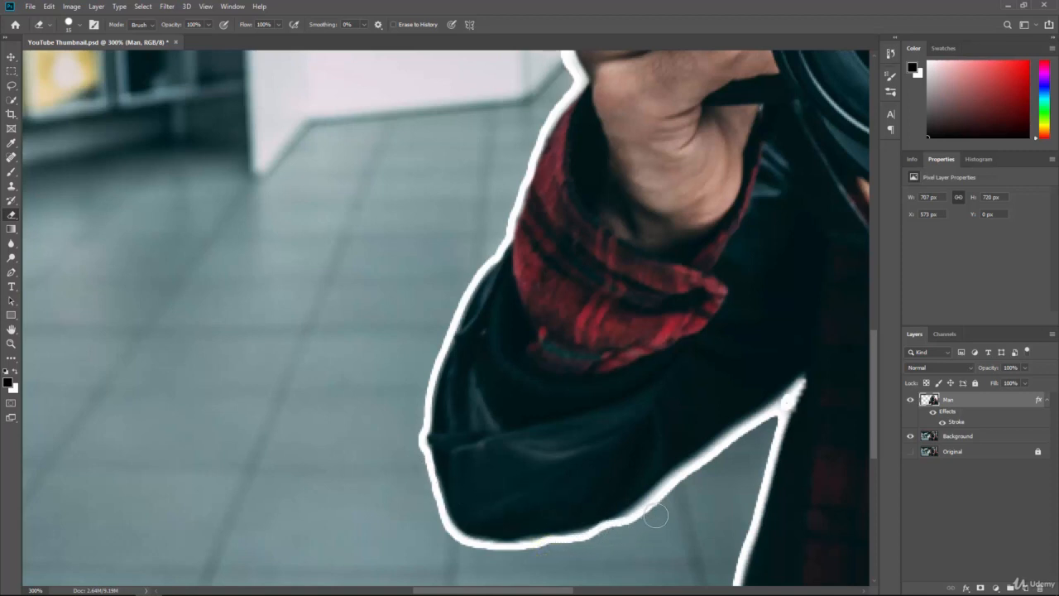
key("ctrl+z")
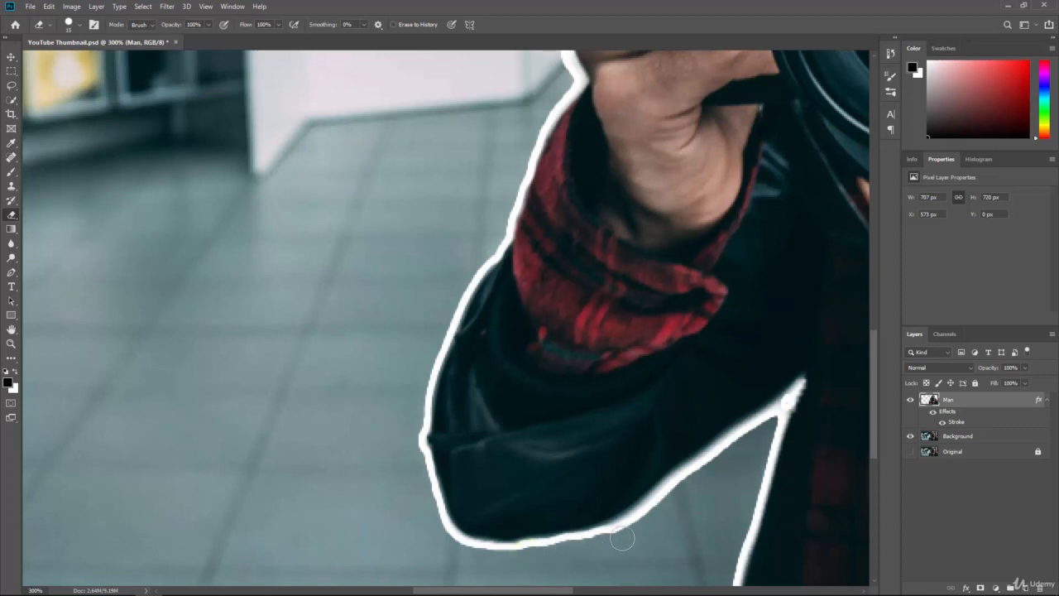
left_click_drag(598, 540, 629, 524)
key("ctrl+z")
key("ctrl+z")
Erase along the sleeve's lower edge, then shrink the Eraser brush and clean up the sleeve's pointed tip.
mouse_move(532, 555)
left_mouse_down()
mouse_move(589, 547)
mouse_move(648, 518)
mouse_move(782, 430)
mouse_move(778, 416)
left_mouse_up()
key("[")
key("[")
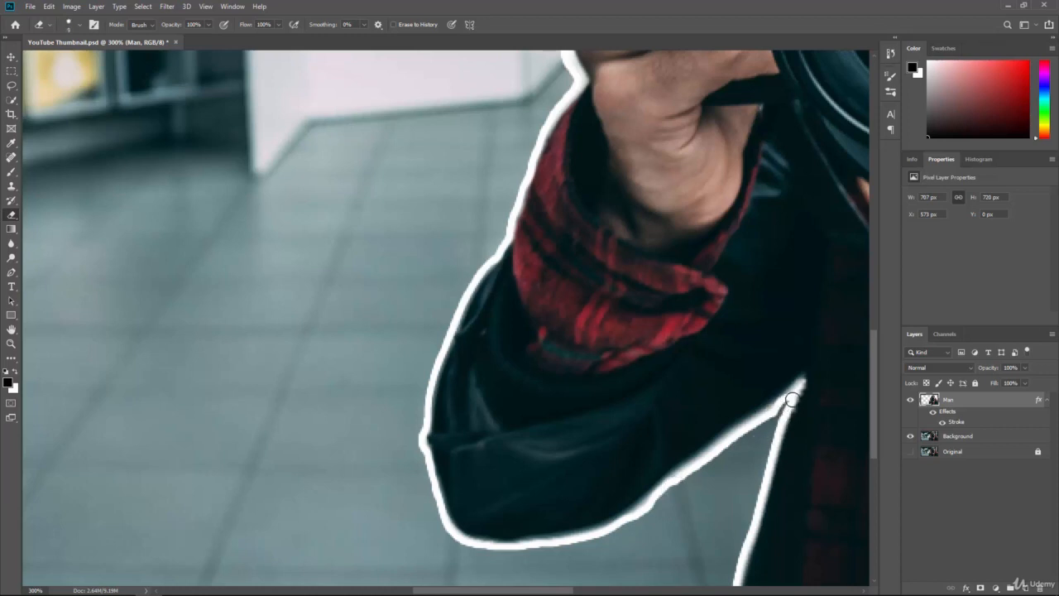
left_click_drag(797, 389, 781, 415)
left_click(787, 402)
Zoom out to 100% and erase small leftover spots along the man's outline near the camera and shoulder.
key("ctrl+1")
key("ctrl+minus")
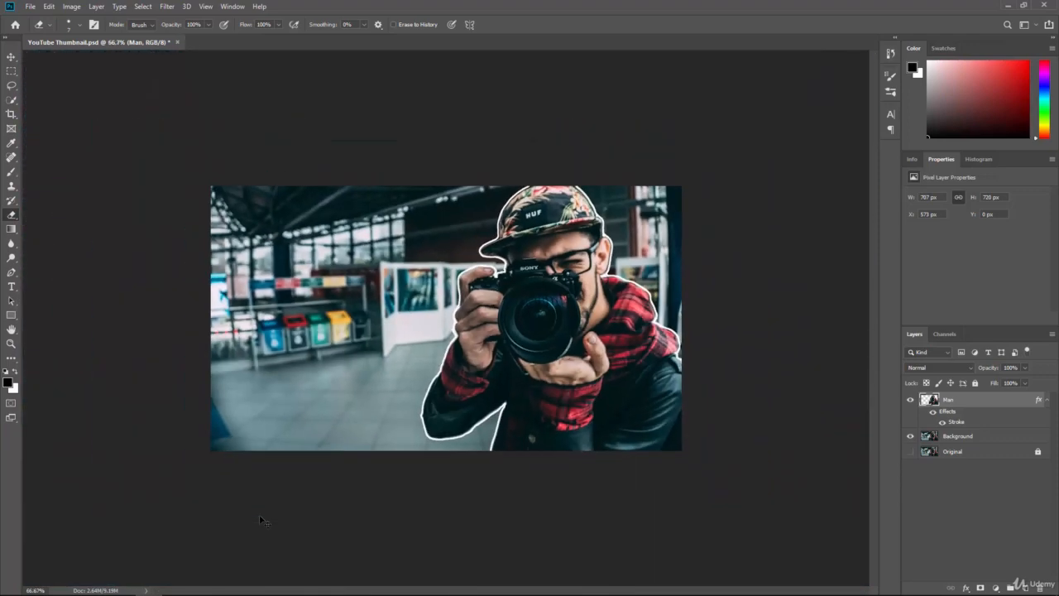
key("ctrl+plus")
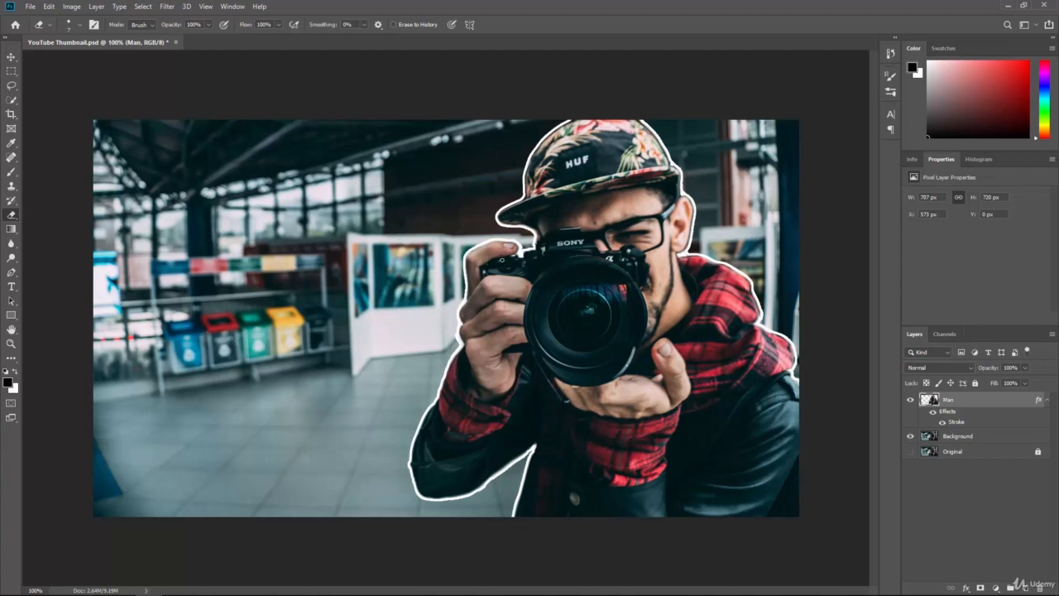
left_click(513, 239)
left_click_drag(756, 303, 757, 308)
Select the Background layer and add a Black & White adjustment layer above it.
left_click(960, 436)
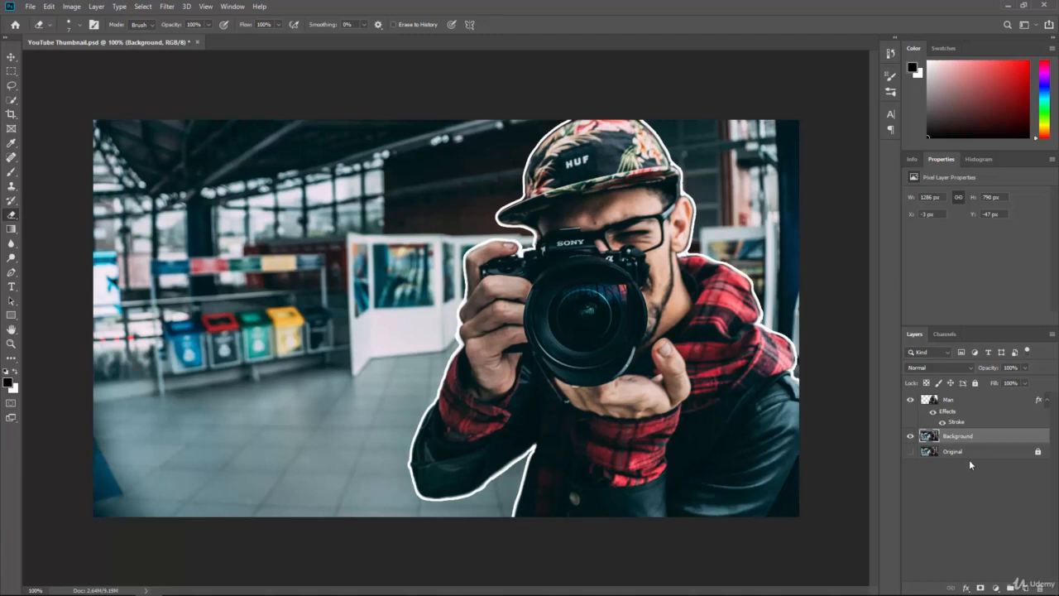
left_click(72, 6)
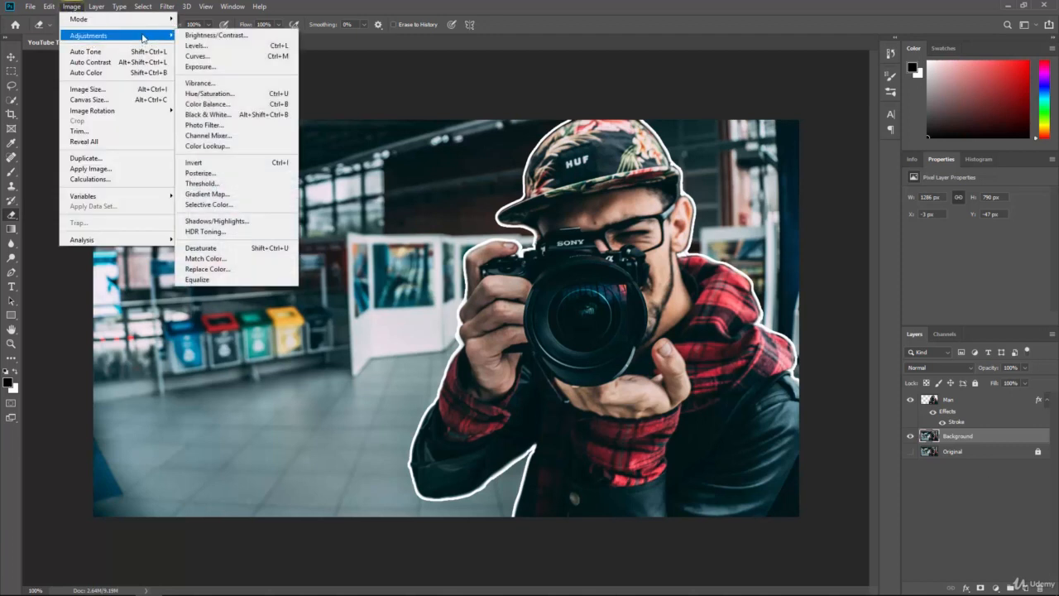
mouse_move(154, 36)
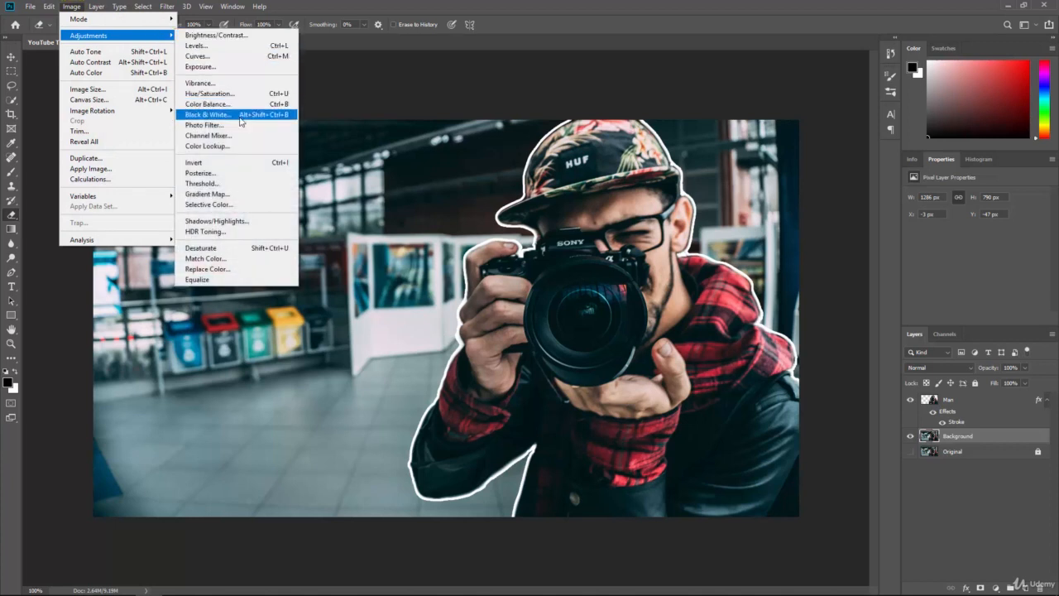
left_click(378, 3)
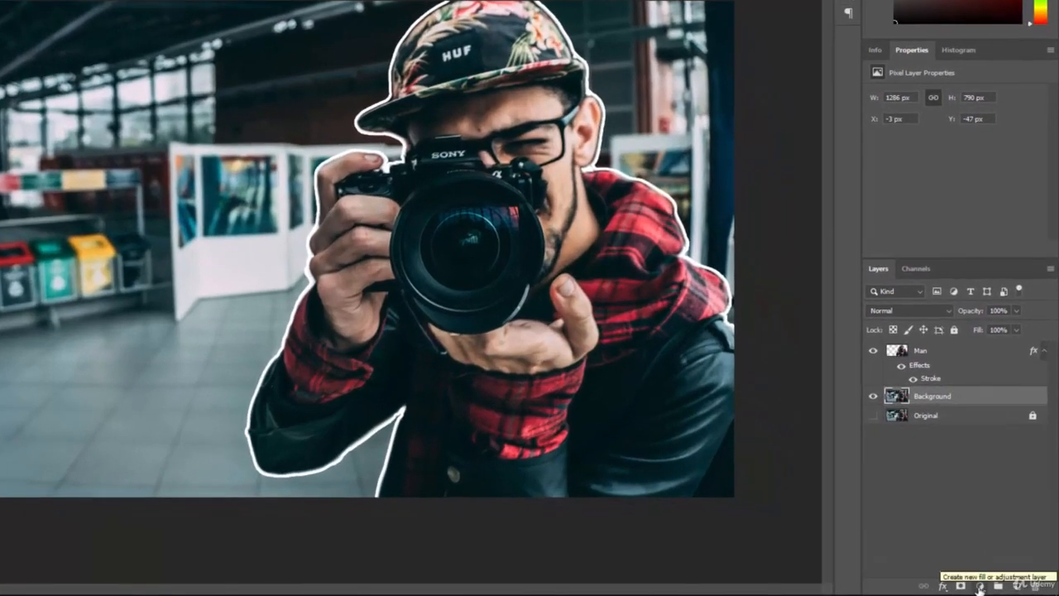
left_click(980, 586)
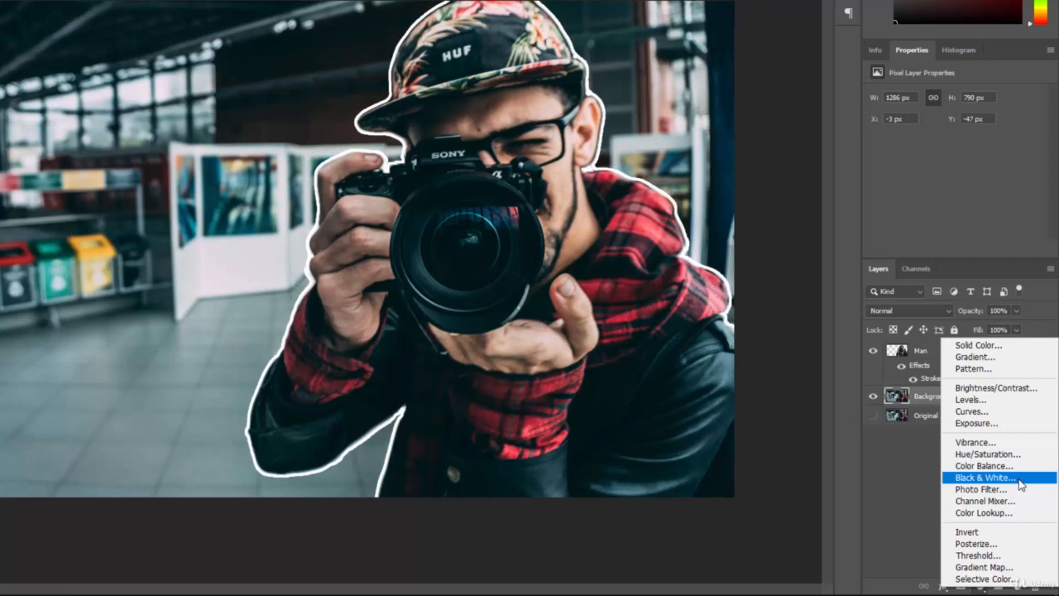
left_click(985, 477)
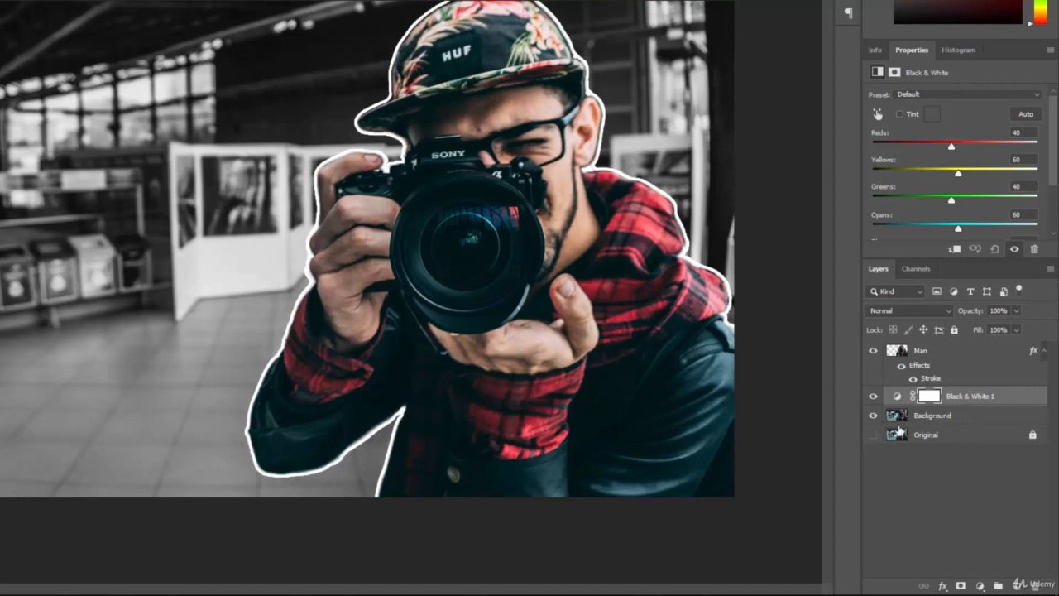
Compare the Black & White effect by toggling layer visibility and moving the adjustment layer above Man and back.
left_click(873, 416)
left_click(875, 434)
left_click(875, 434)
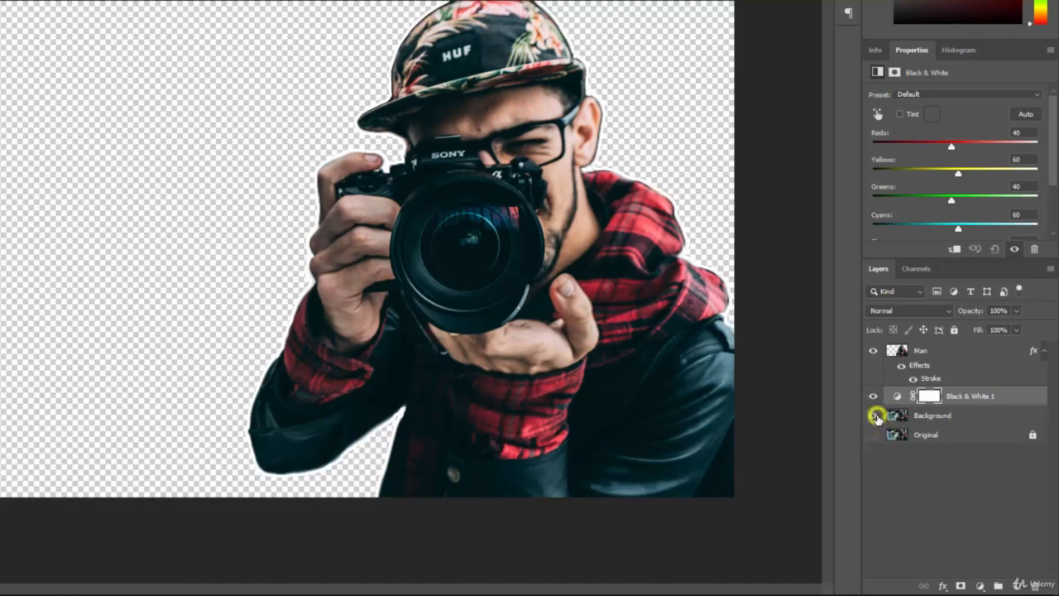
left_click(874, 415)
left_click_drag(971, 399, 971, 348)
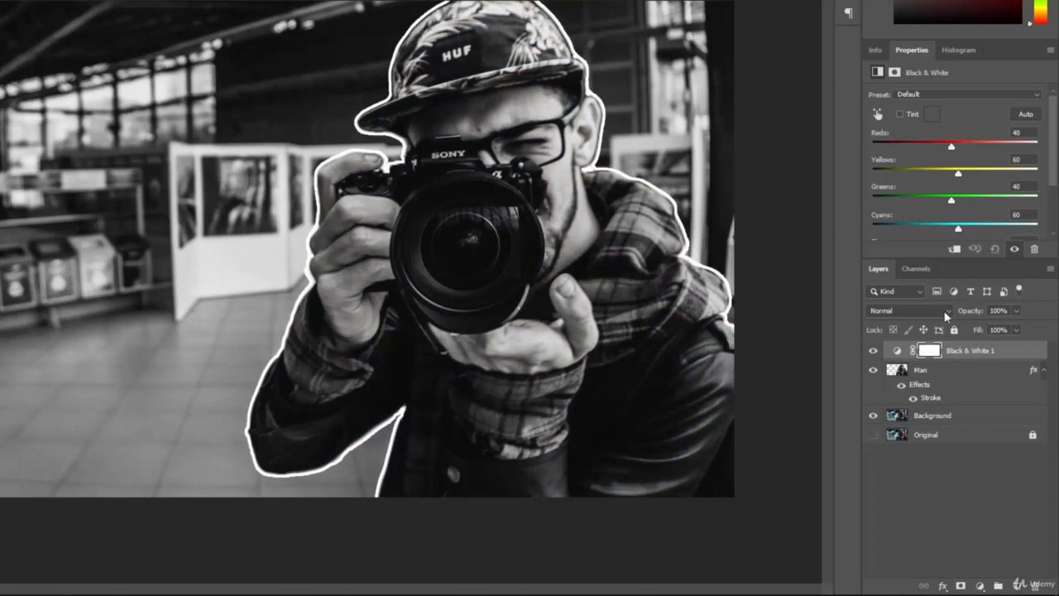
mouse_move(980, 351)
left_mouse_down()
mouse_move(981, 401)
mouse_move(969, 405)
left_mouse_up()
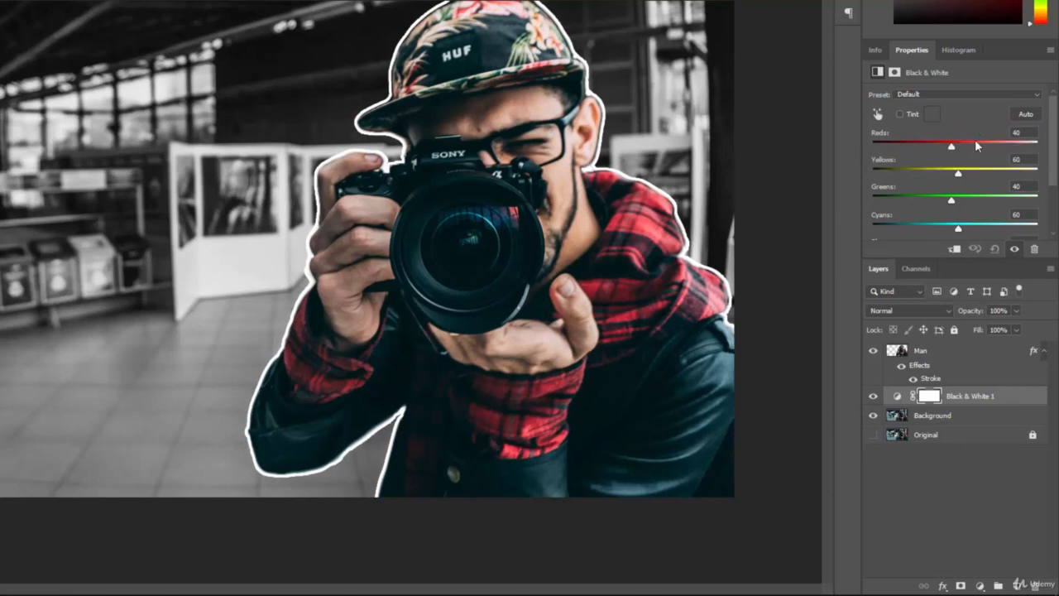
left_click_drag(952, 149, 910, 158)
key("ctrl+z")
left_click_drag(958, 231, 985, 225)
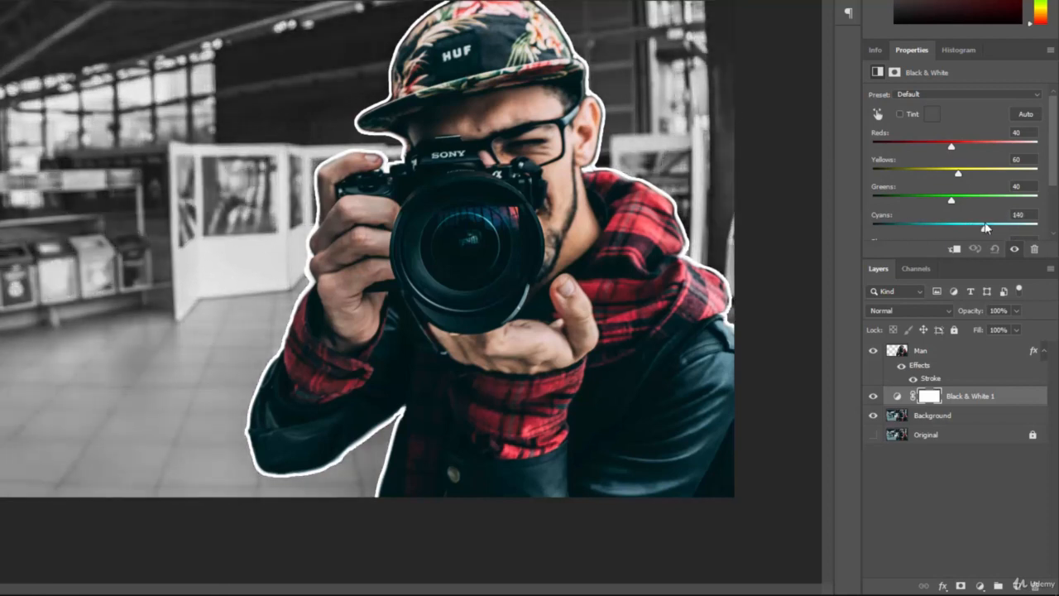
key("ctrl+z")
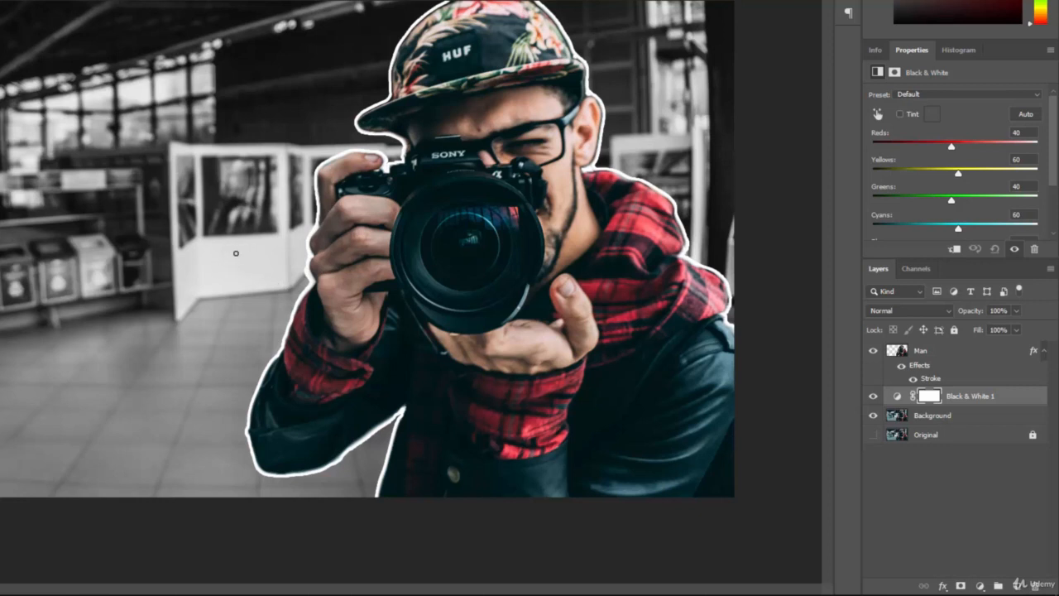
Add a Gradient Map adjustment layer above Black & White and open its Gradient Editor.
left_click(981, 585)
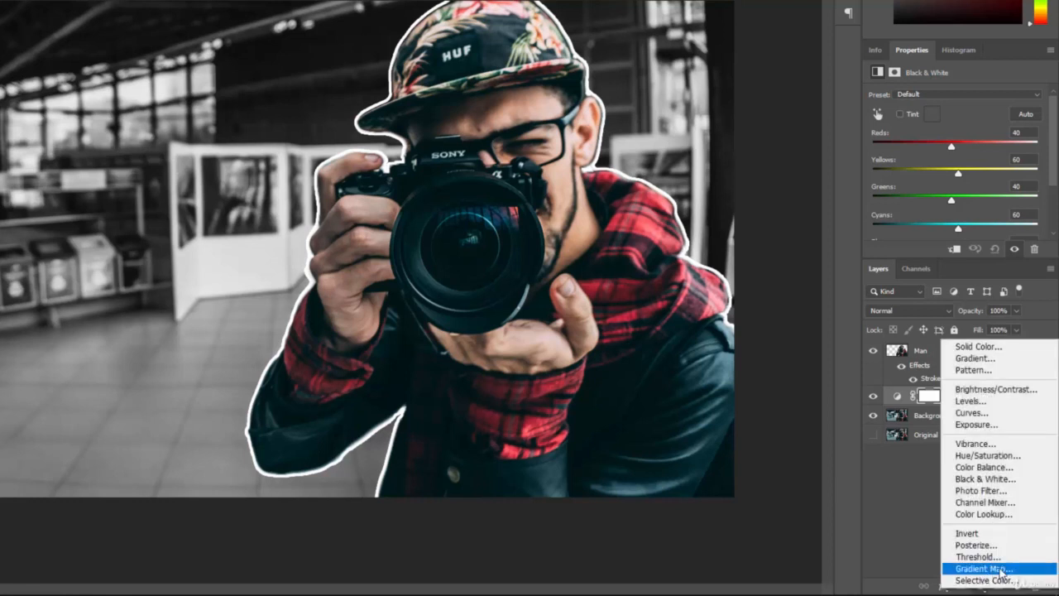
left_click(985, 569)
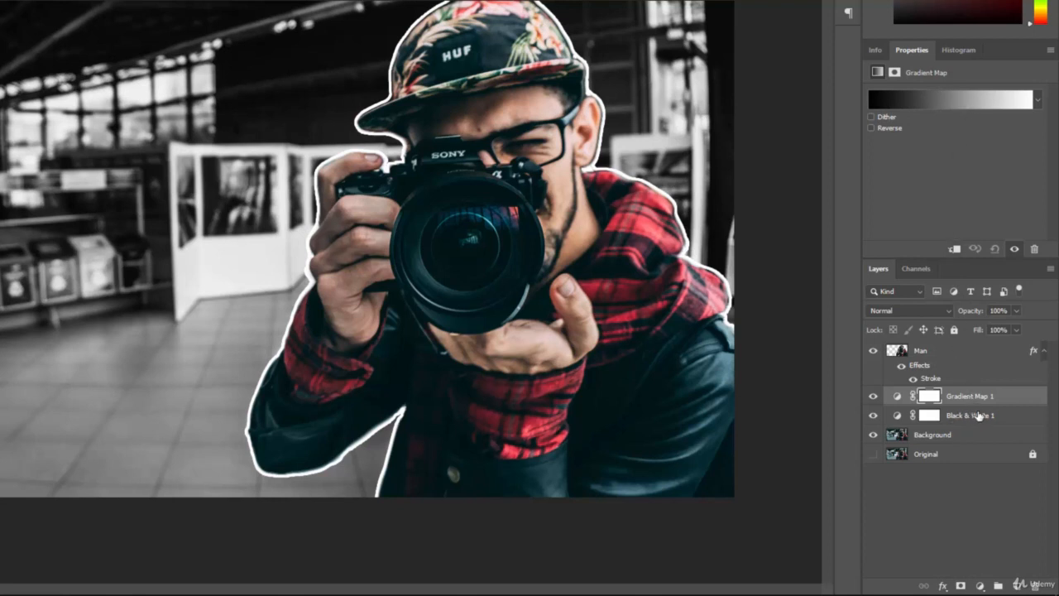
left_click(955, 99)
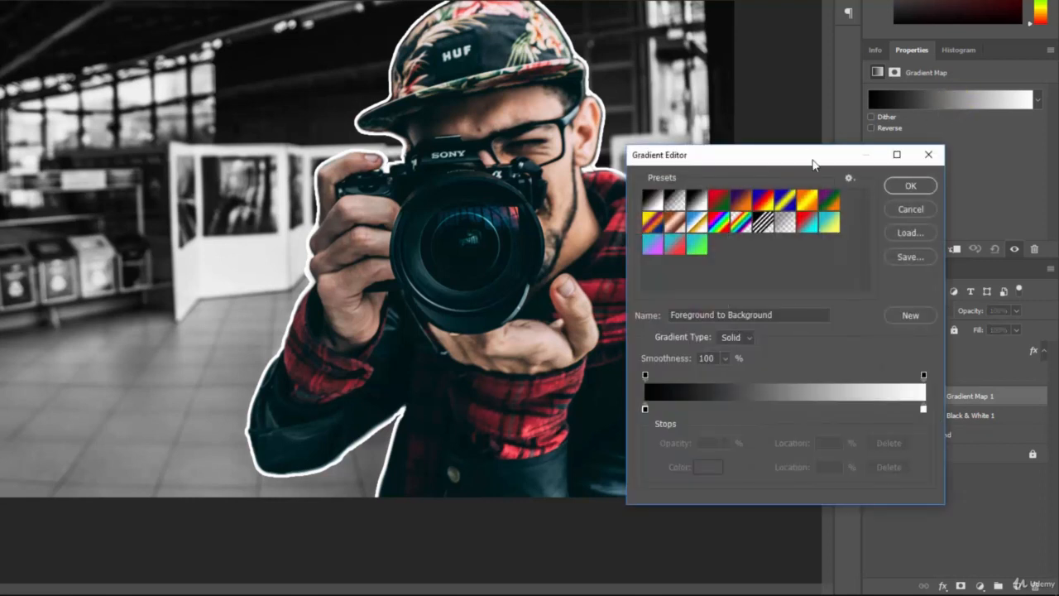
left_click_drag(813, 164, 901, 181)
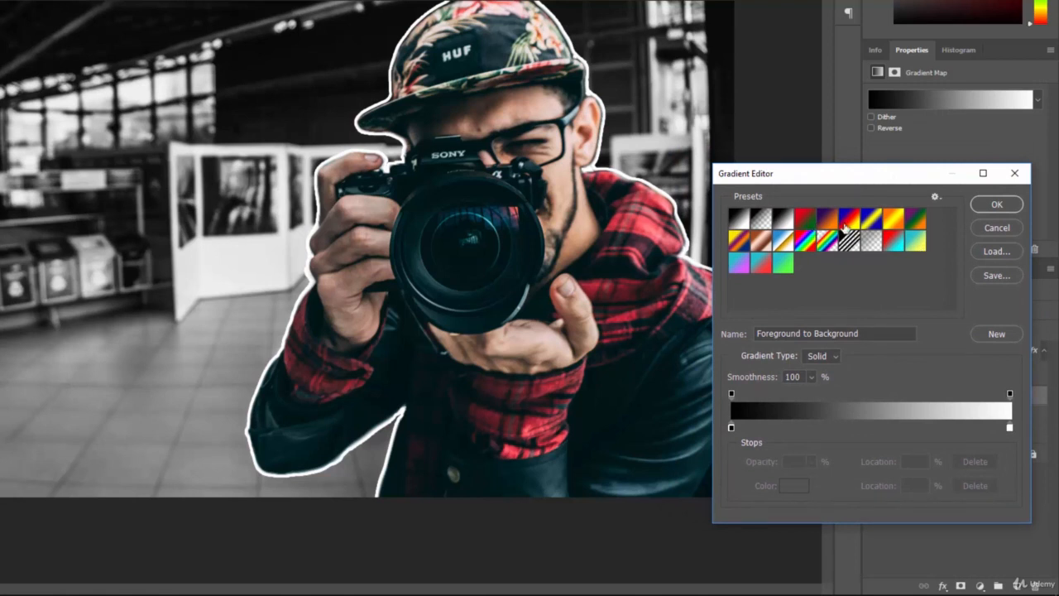
Append the Pastels gradient set to the Gradient Editor presets.
left_click(936, 198)
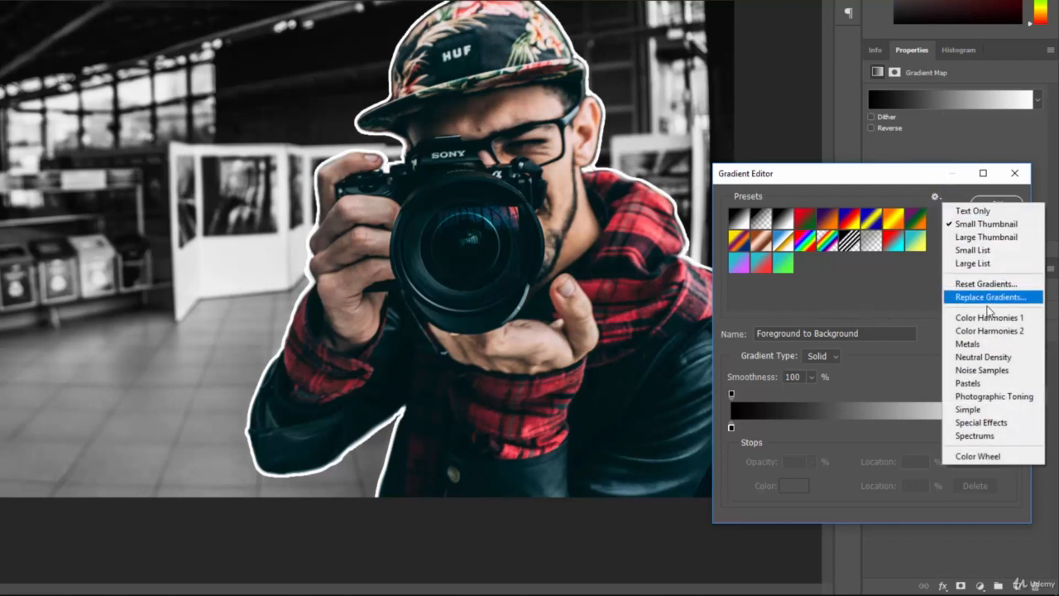
left_click(991, 383)
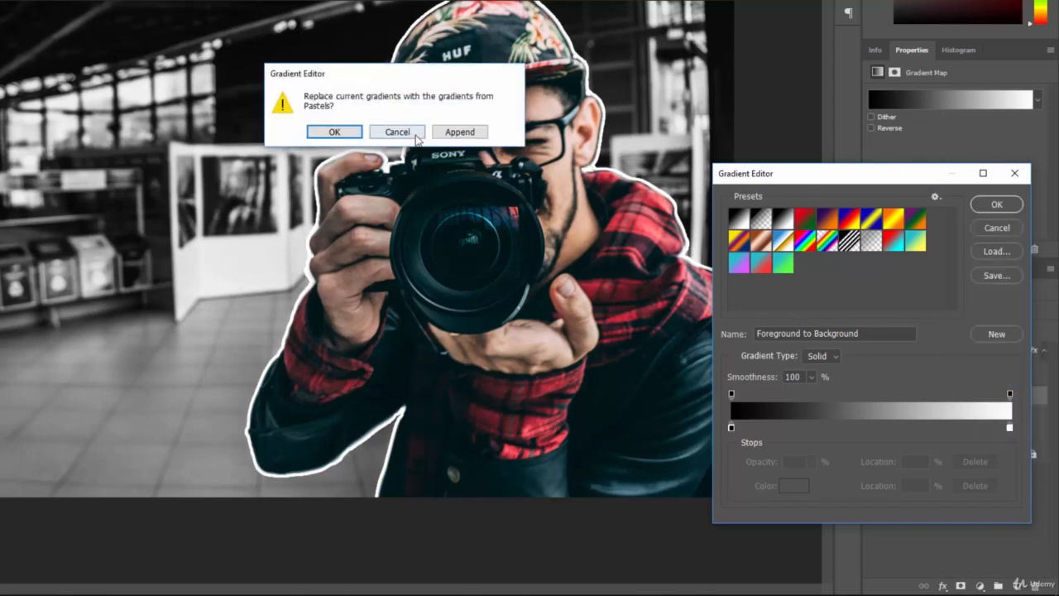
left_click(461, 132)
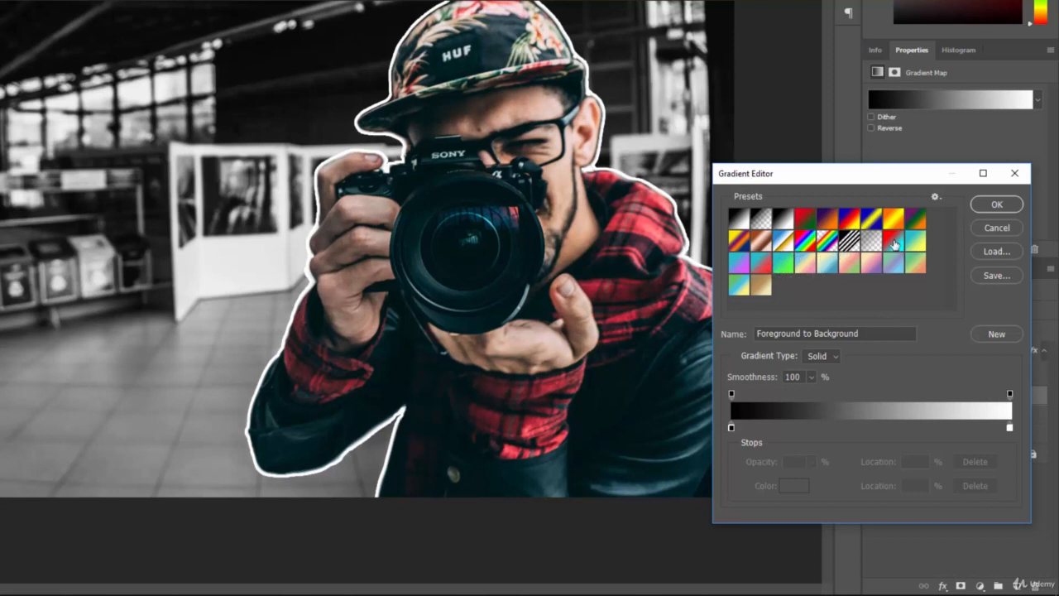
Preview several Pastels gradient presets on the Gradient Map and settle on Red Teal.
left_click(894, 241)
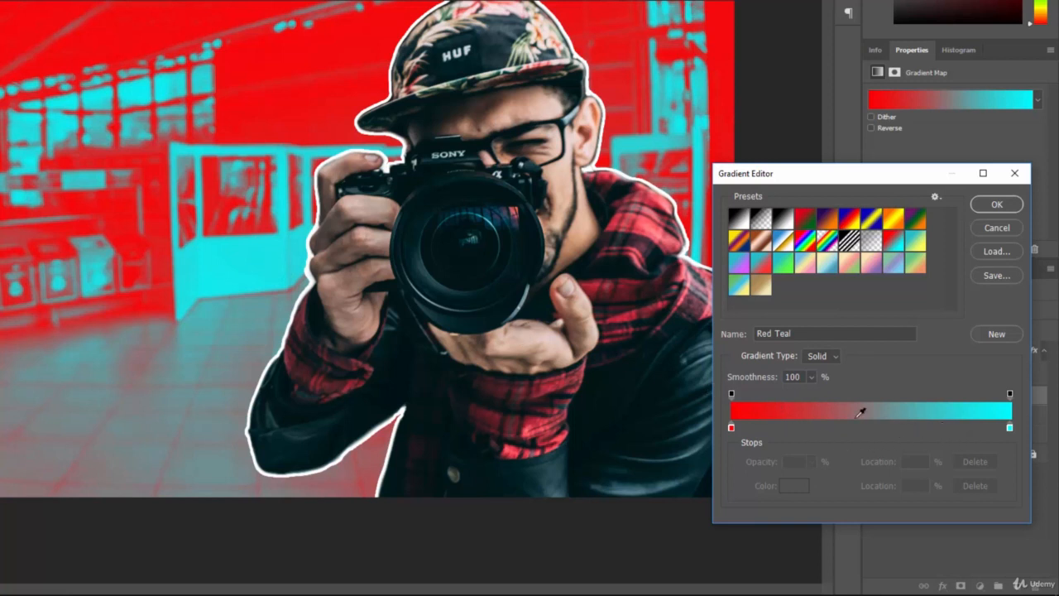
left_click(805, 217)
left_click(830, 216)
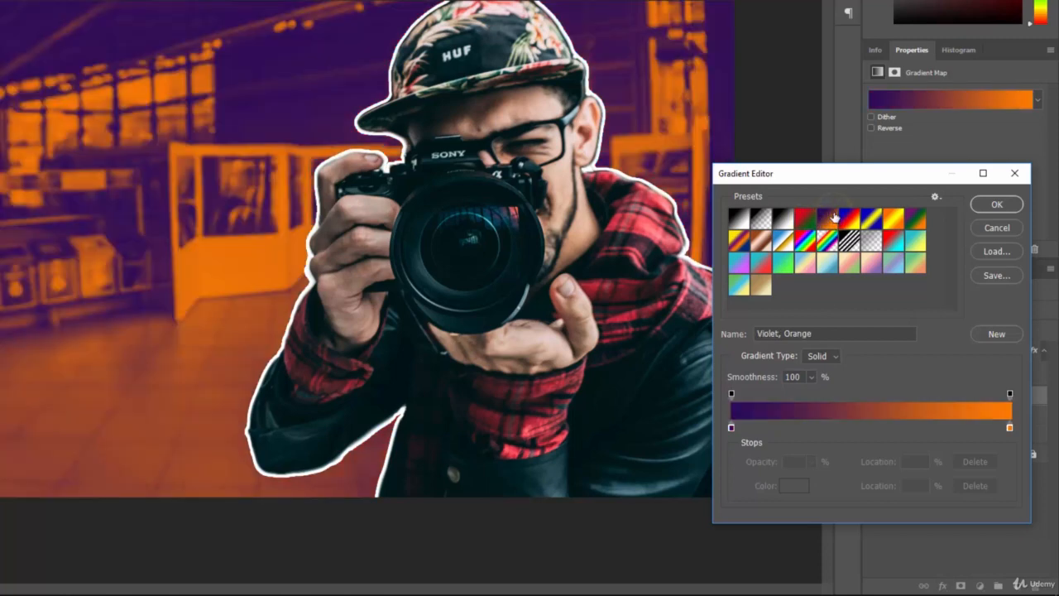
left_click(850, 218)
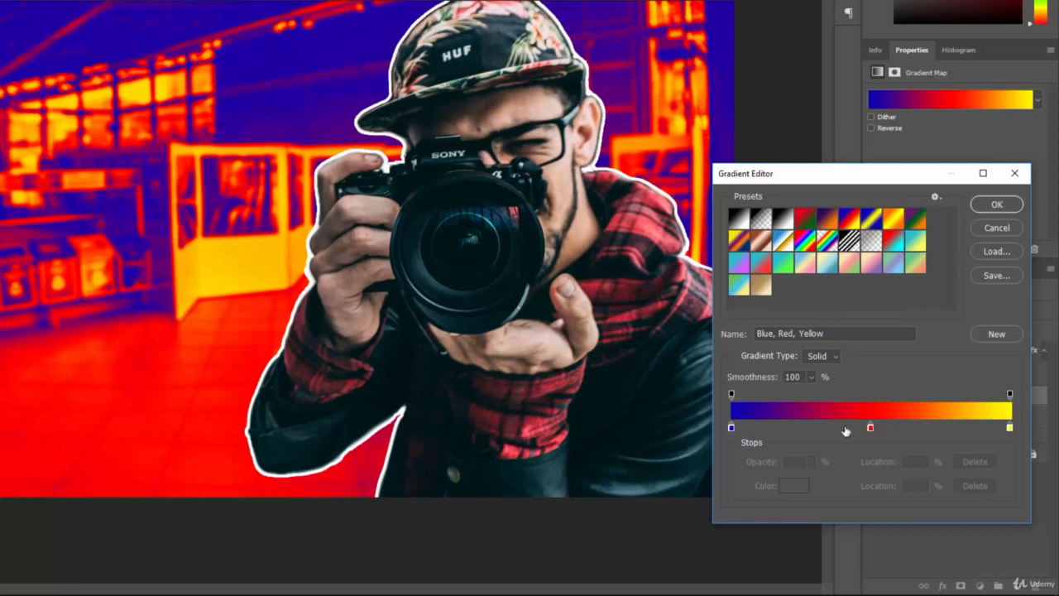
left_click(828, 265)
left_click(849, 267)
left_click(872, 265)
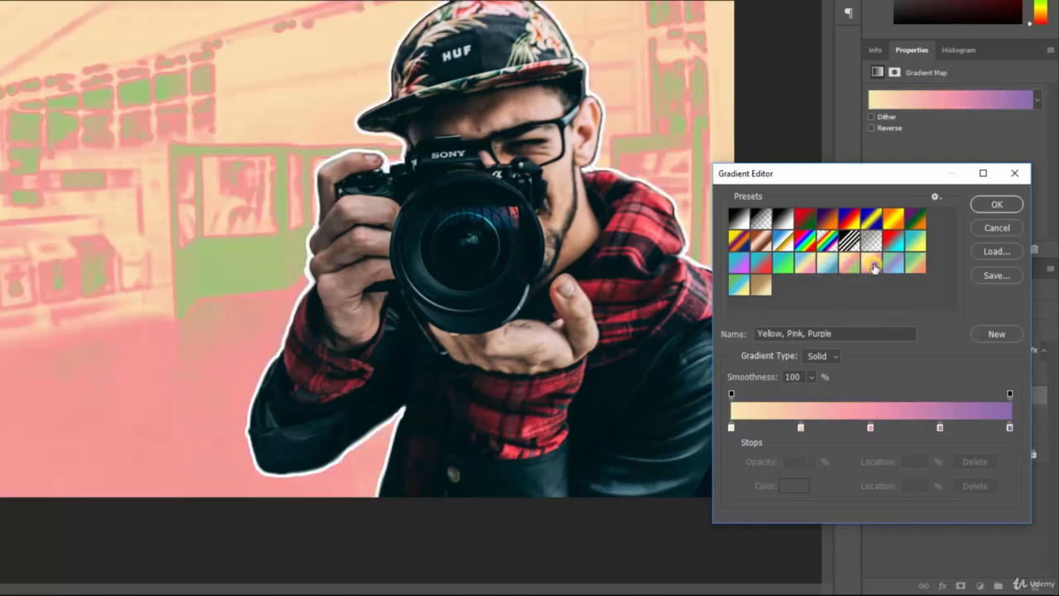
left_click(761, 264)
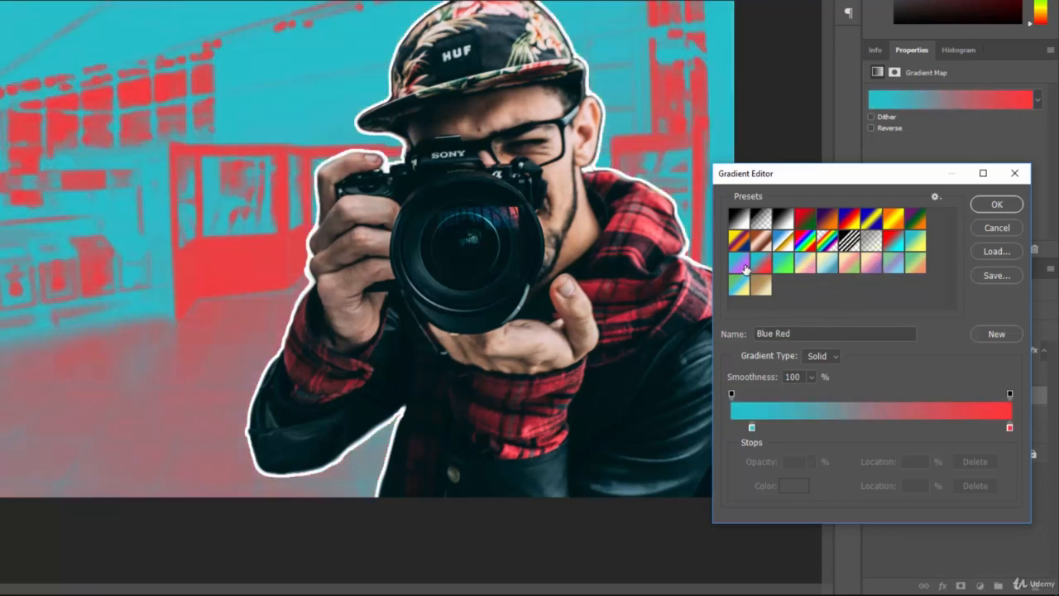
left_click(739, 263)
left_click(893, 242)
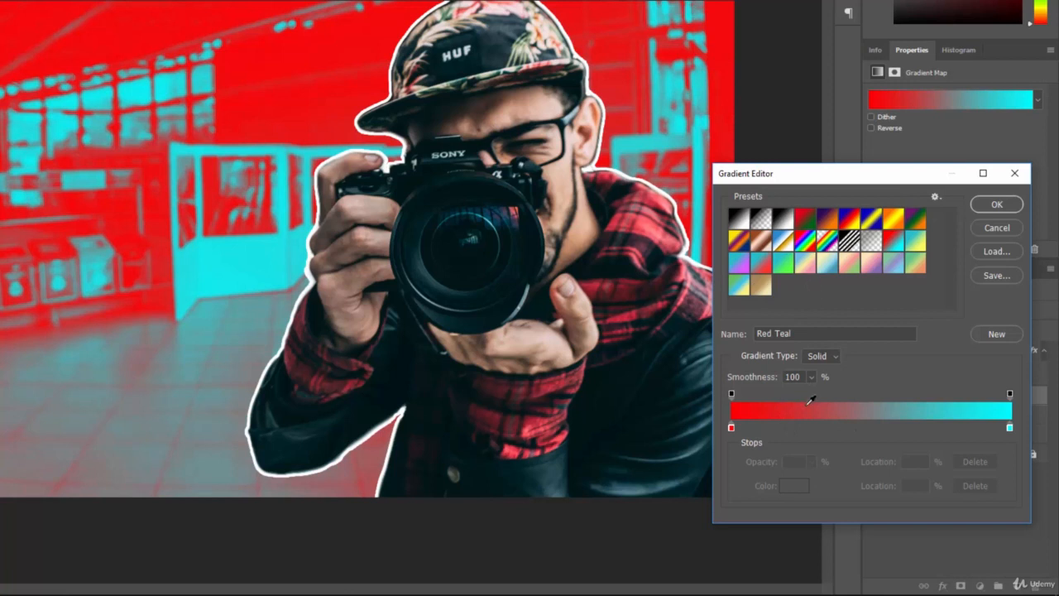
Darken the gradient's red start stop to color 630000.
left_click(731, 427)
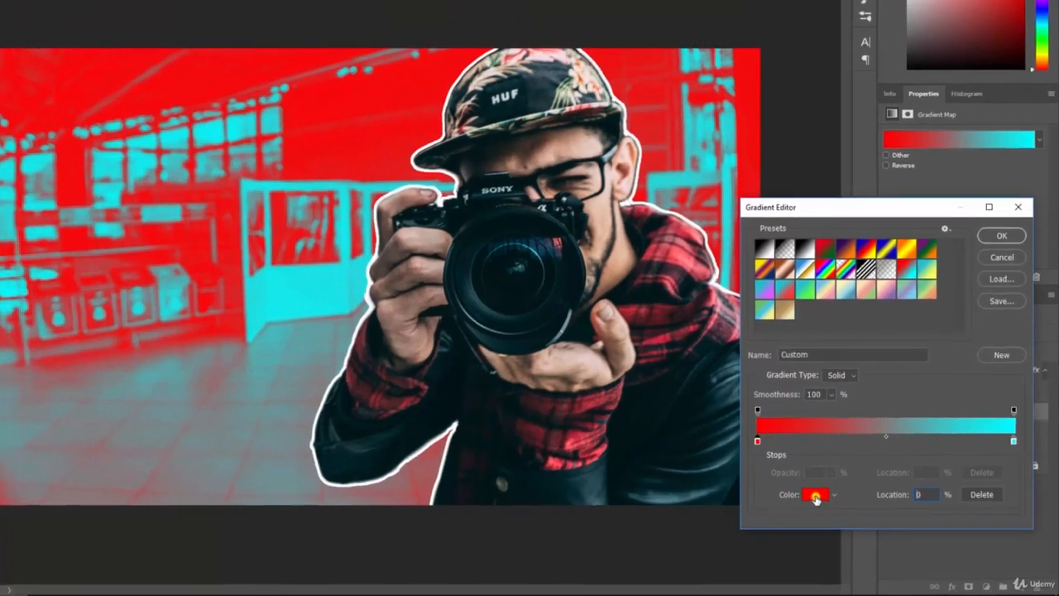
left_click(794, 487)
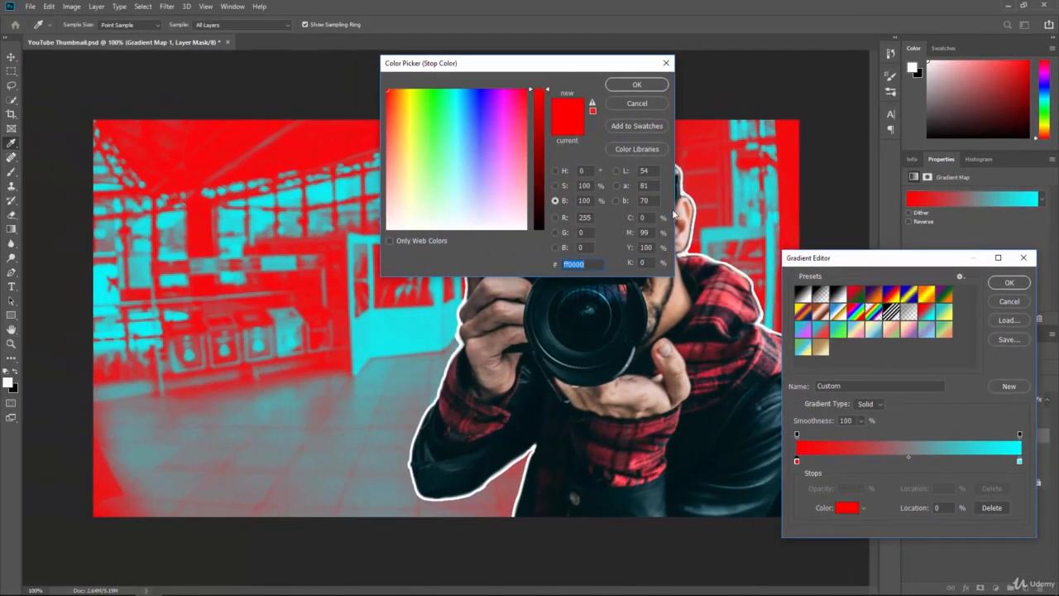
left_click(558, 170)
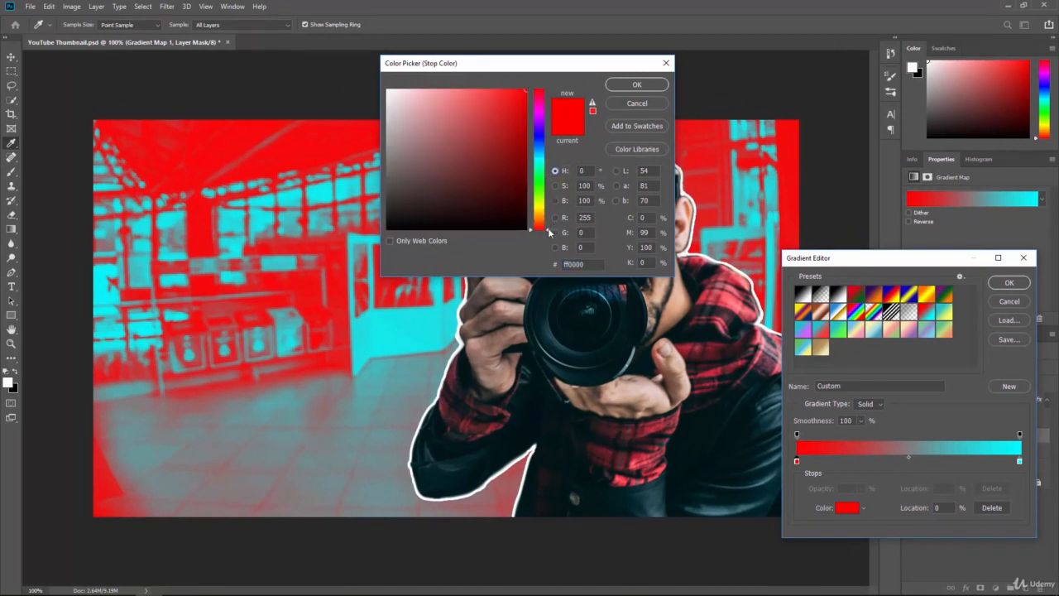
mouse_move(549, 232)
left_mouse_down()
mouse_move(548, 175)
mouse_move(548, 235)
left_mouse_up()
left_click(557, 201)
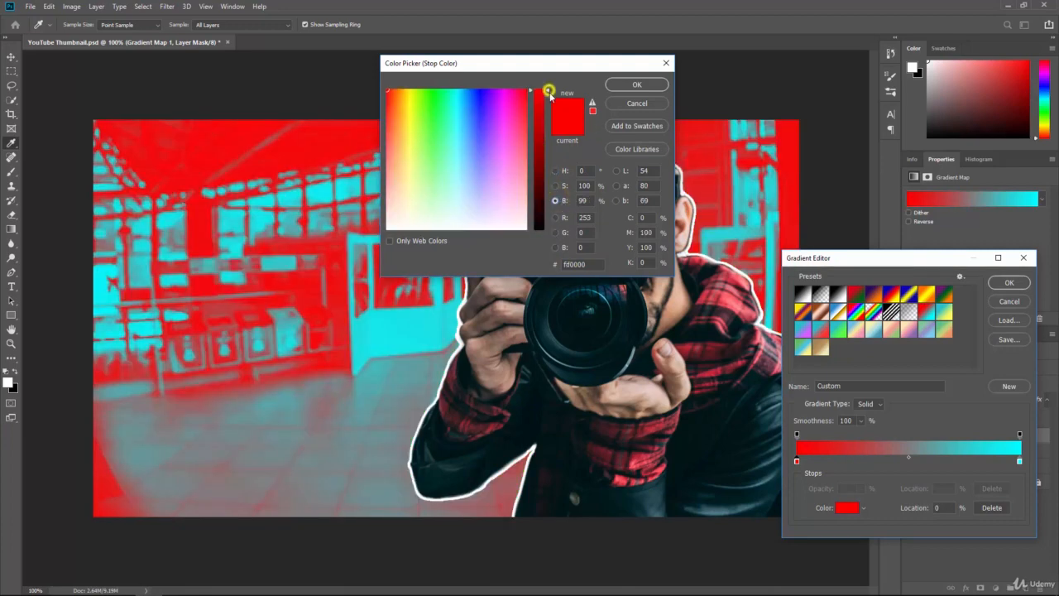
left_click_drag(546, 90, 548, 168)
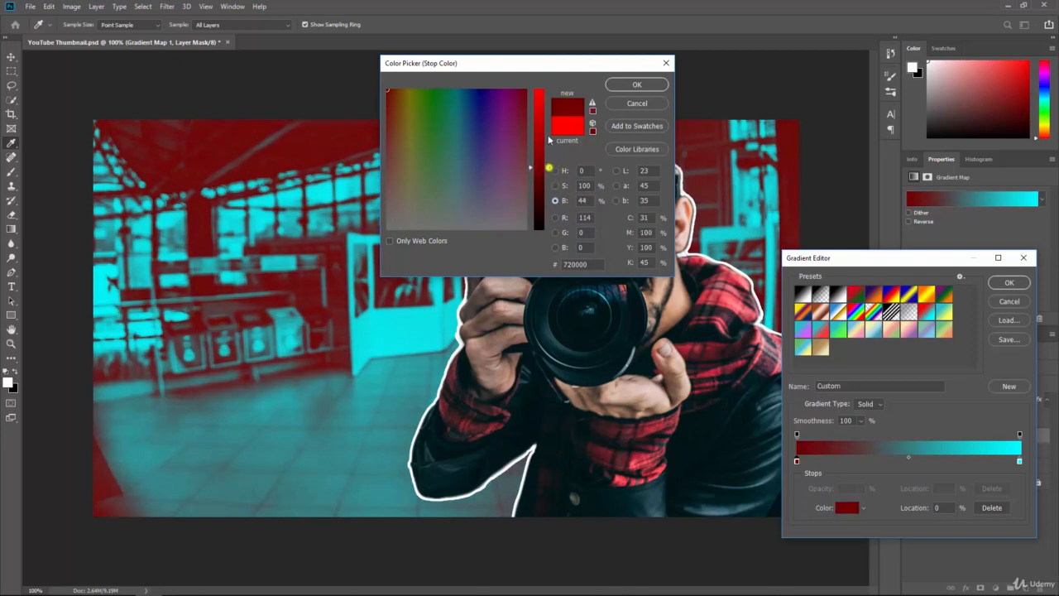
mouse_move(549, 168)
left_mouse_down()
mouse_move(546, 87)
mouse_move(550, 179)
left_mouse_up()
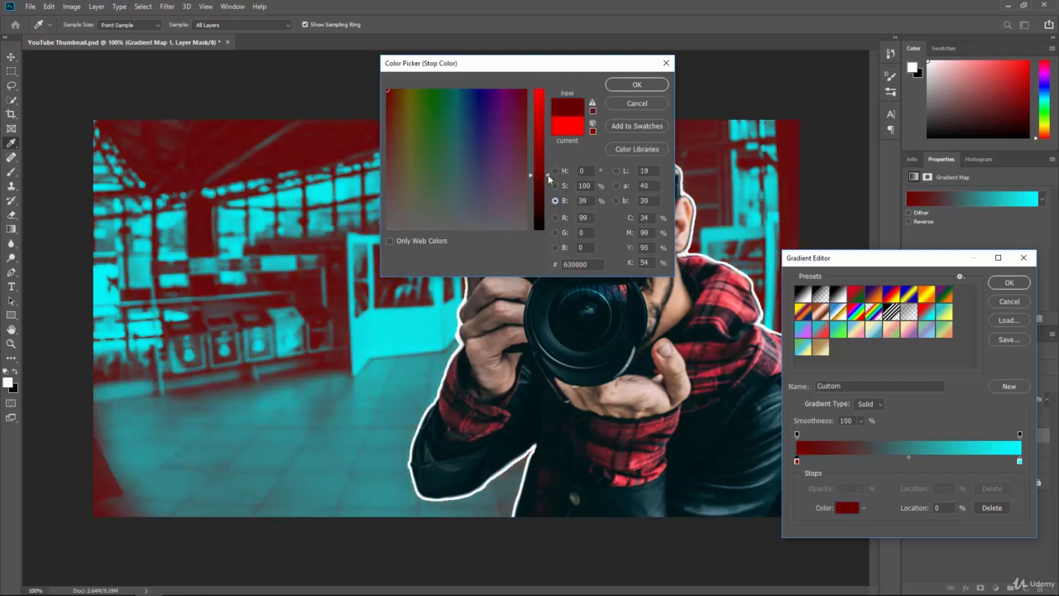
left_click(636, 84)
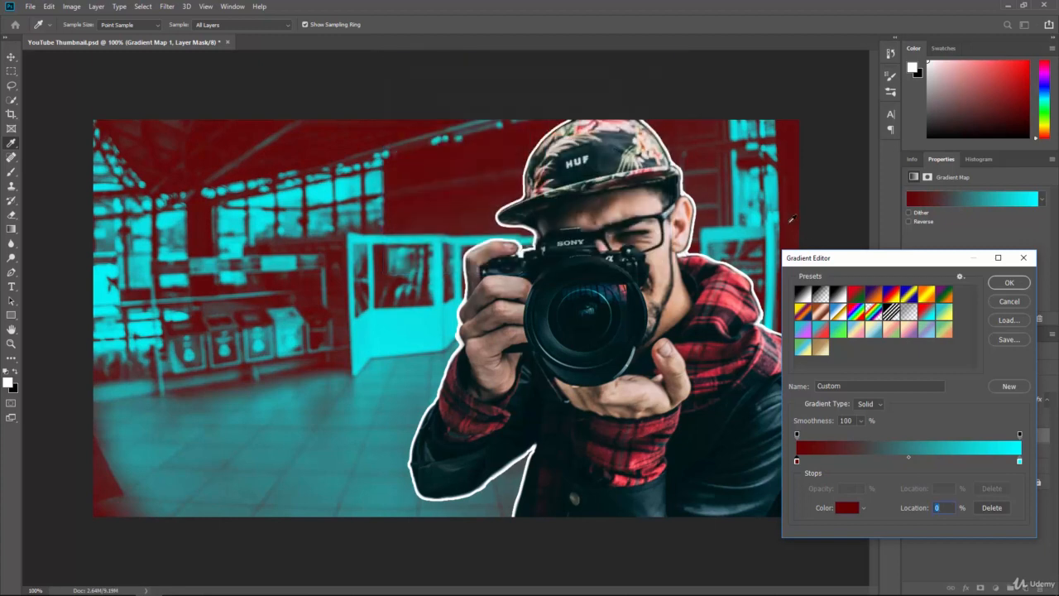
Change the gradient's teal end stop to color 1bebf3.
left_click(1019, 461)
left_click(849, 508)
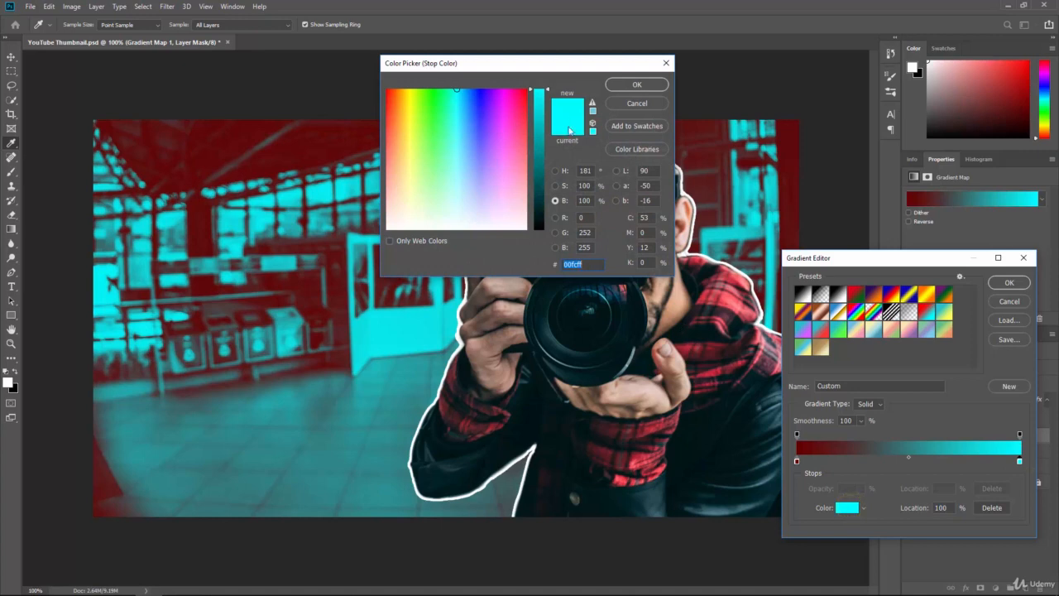
mouse_move(548, 93)
left_mouse_down()
mouse_move(546, 188)
mouse_move(549, 79)
left_mouse_up()
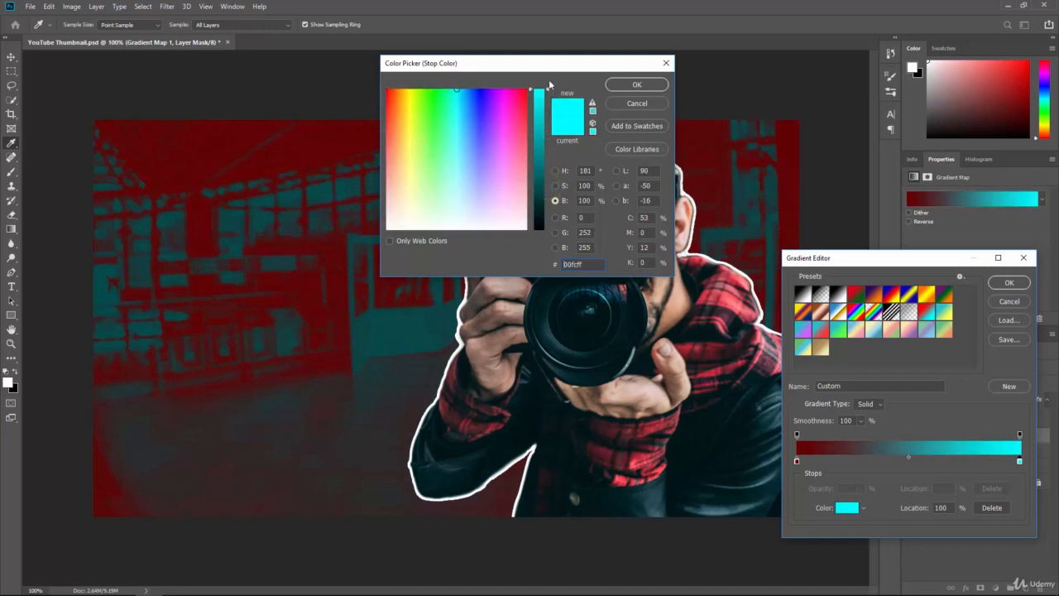
left_click_drag(458, 95, 455, 106)
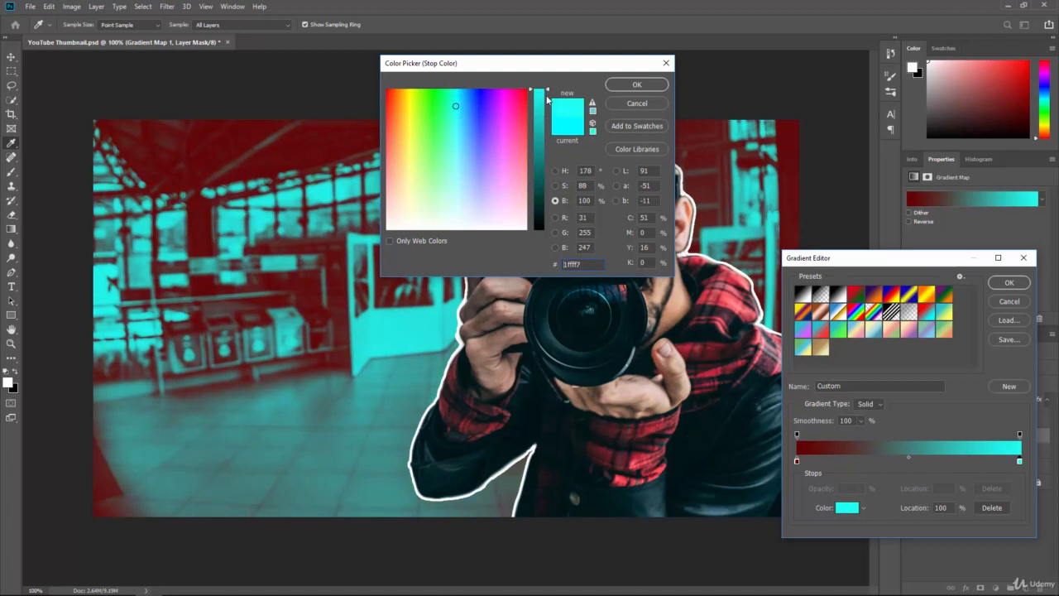
left_click_drag(547, 99, 545, 93)
left_click(463, 113)
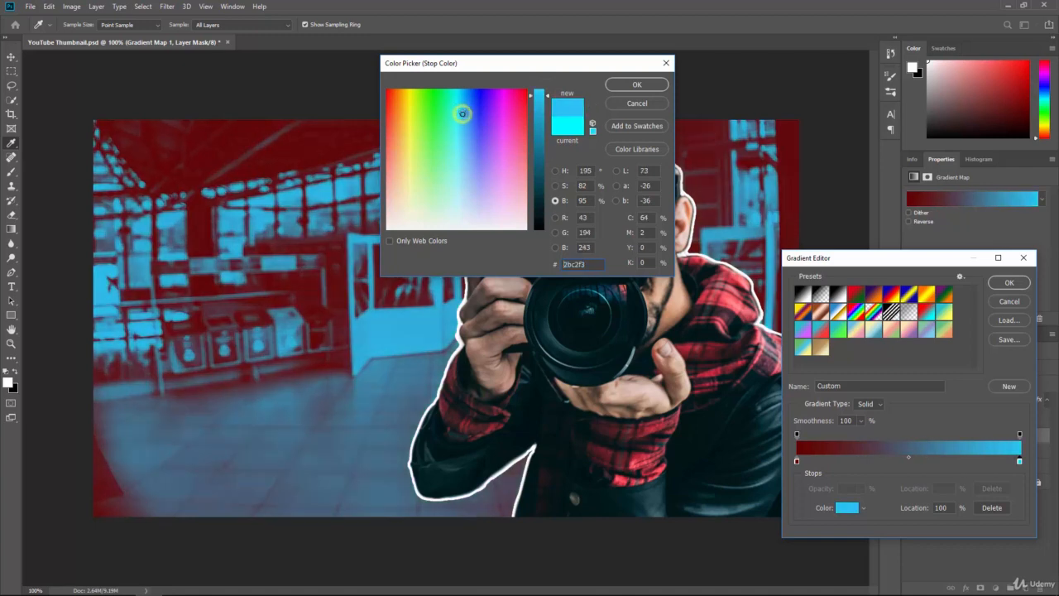
left_click_drag(462, 114, 457, 106)
left_click(457, 104)
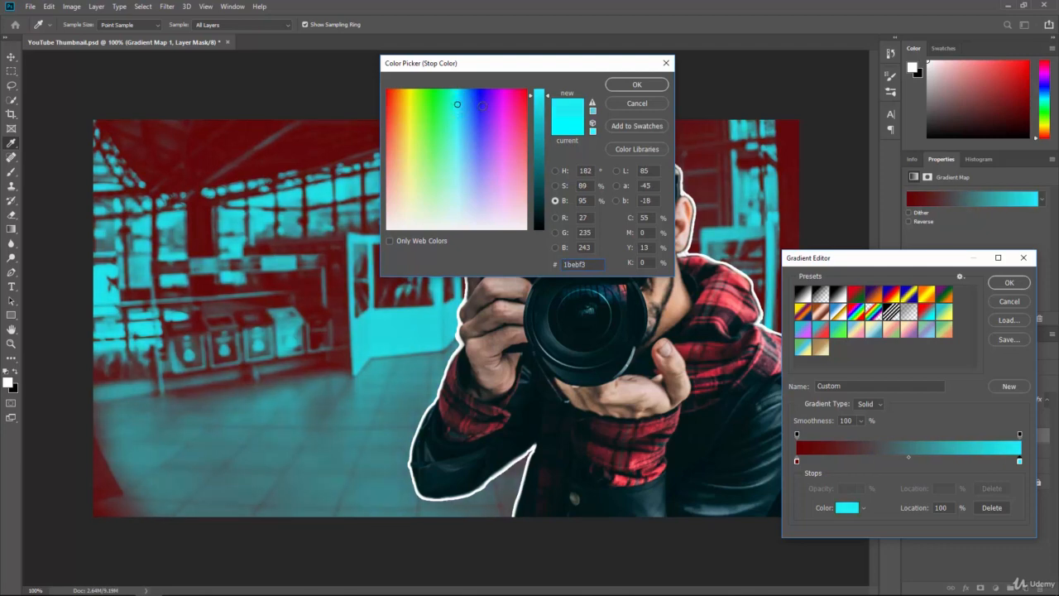
left_click(637, 84)
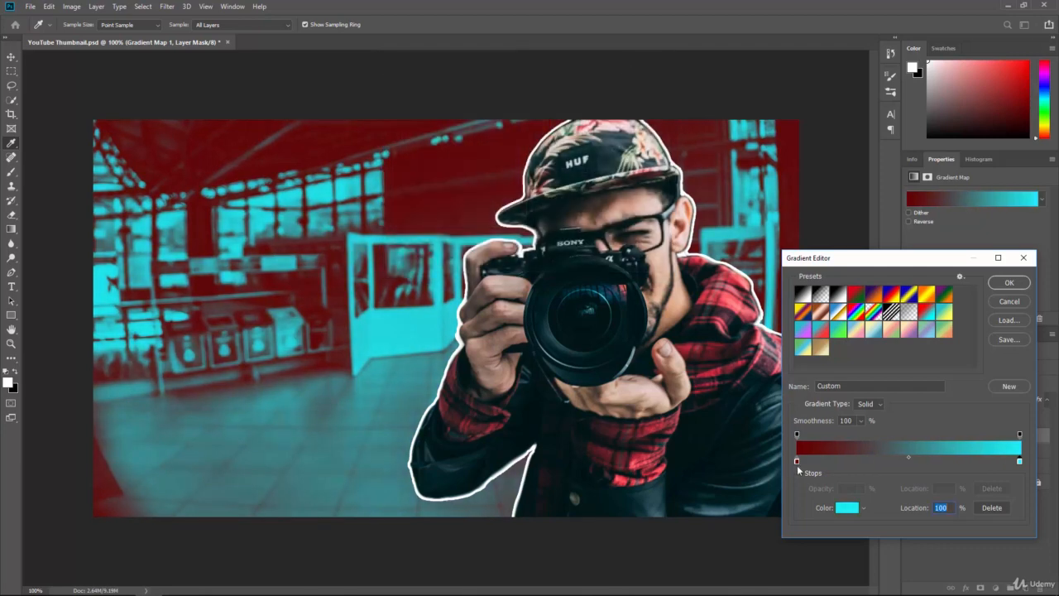
Set the red start stop to color 7a0000 and confirm the gradient.
left_click(797, 461)
left_click(846, 507)
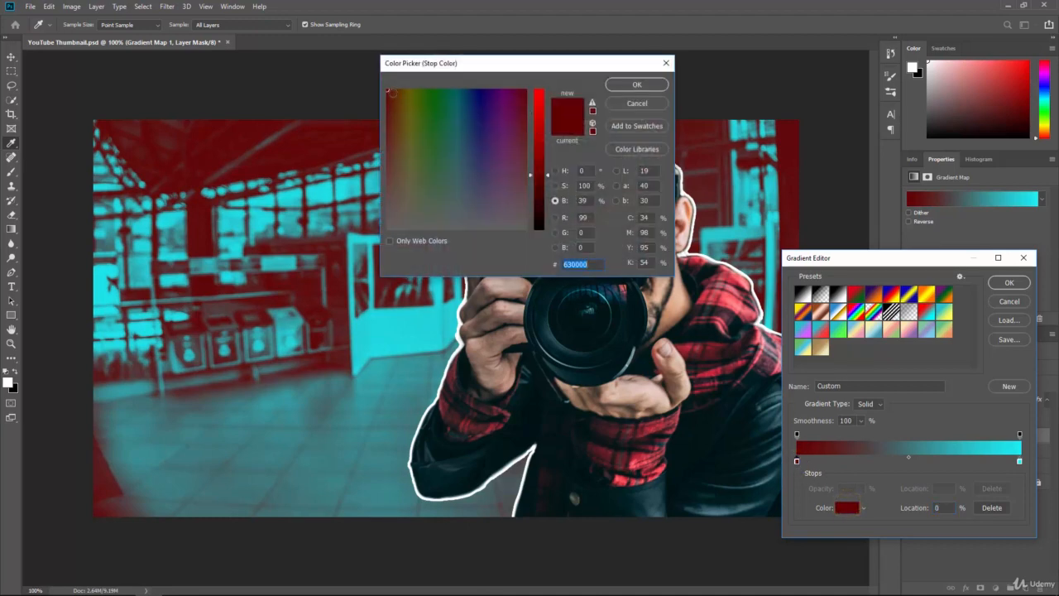
left_click_drag(547, 171, 551, 164)
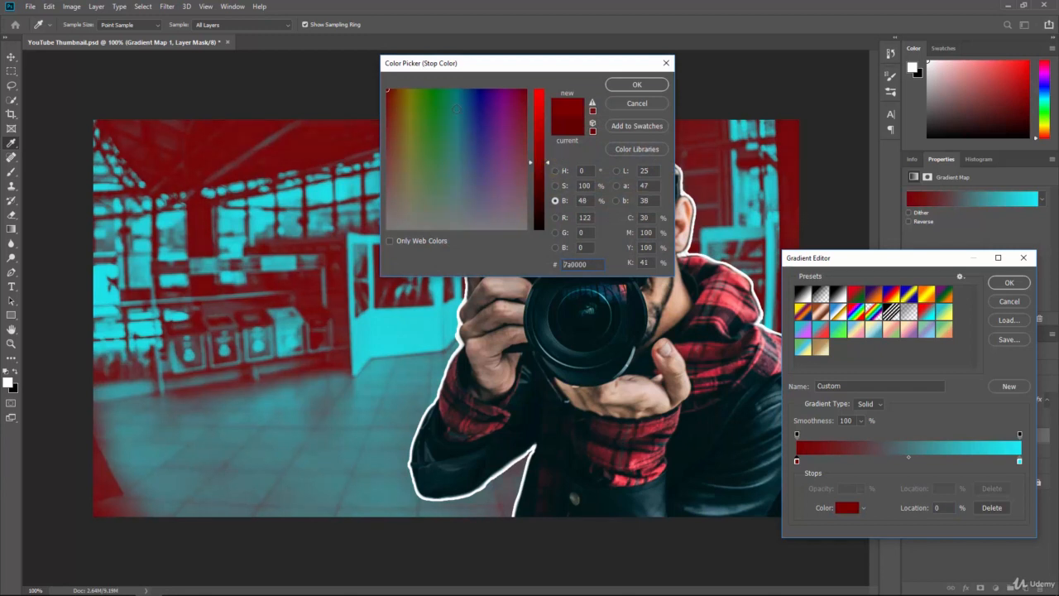
left_click(624, 87)
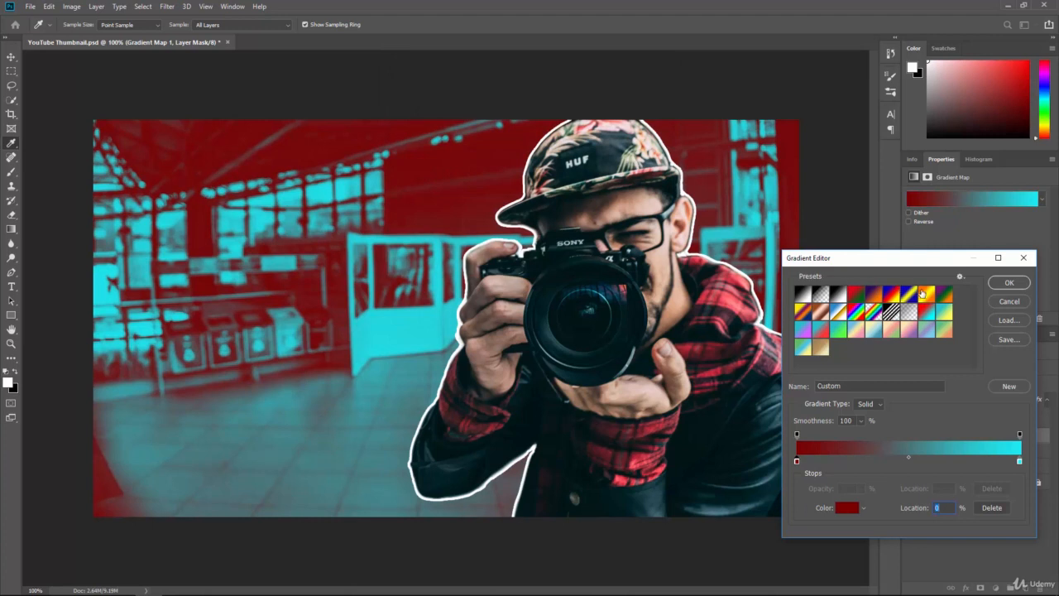
left_click(1008, 283)
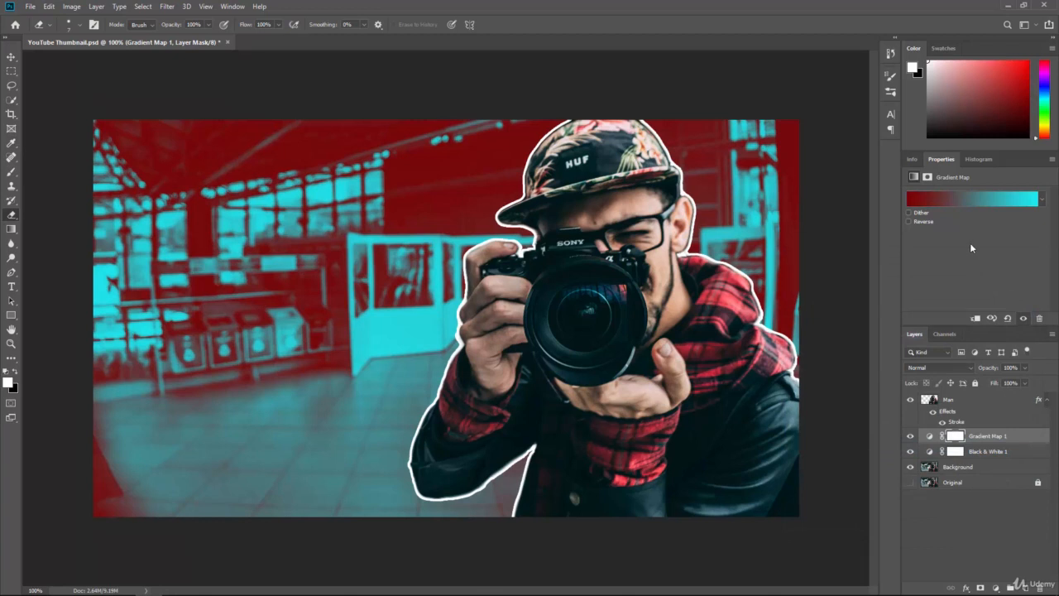
Adjust the Black & White layer's sliders to Reds 81, Greens 63, Cyans 123, Blues 67 and Magentas 140.
left_click(985, 454)
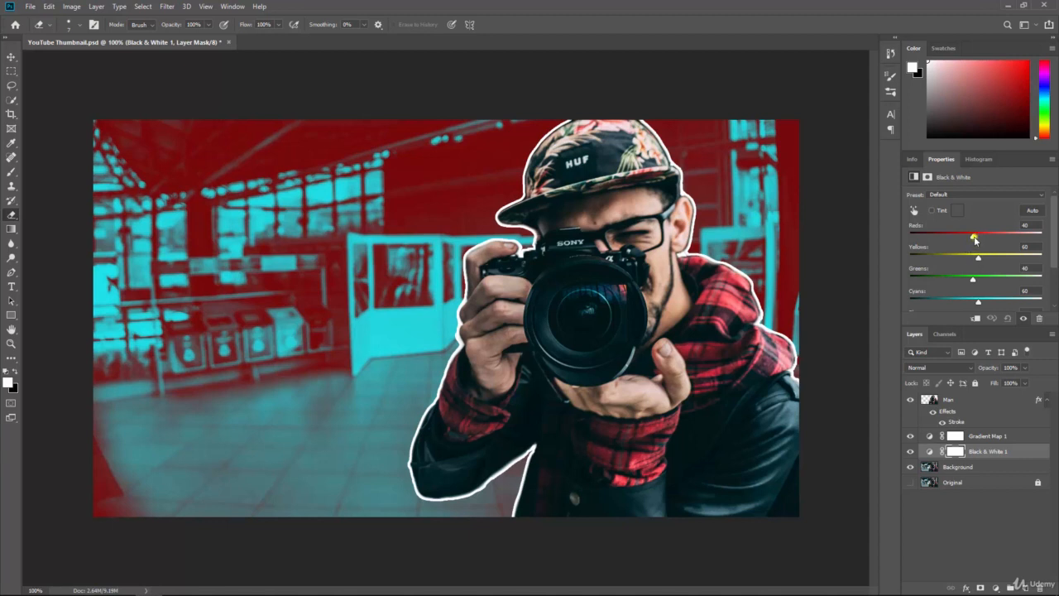
left_click_drag(975, 239, 979, 281)
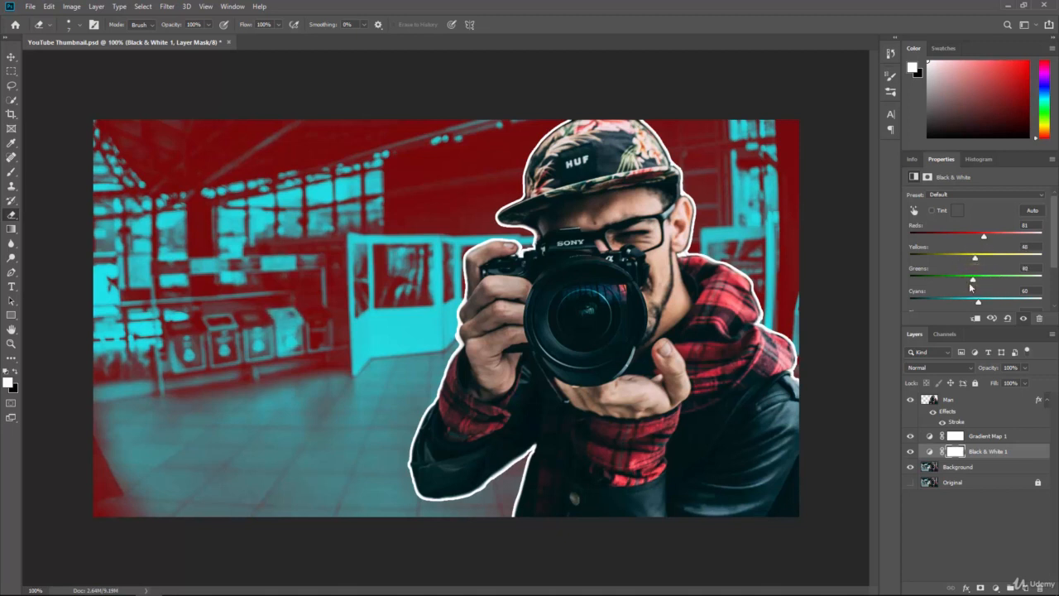
scroll(979, 285, "down", 2)
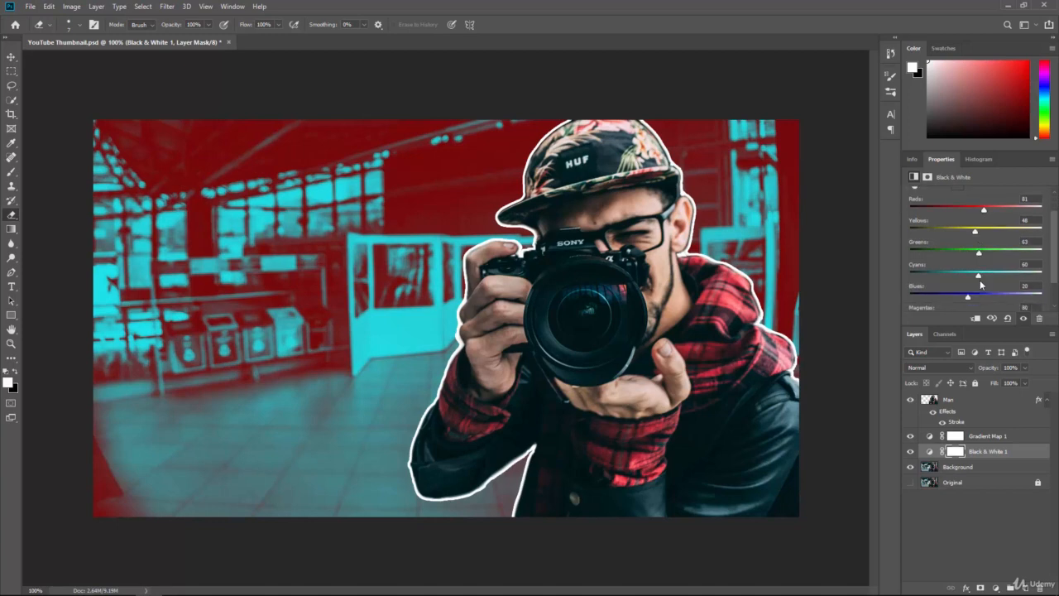
left_click_drag(981, 279, 918, 285)
scroll(993, 273, "down", 2)
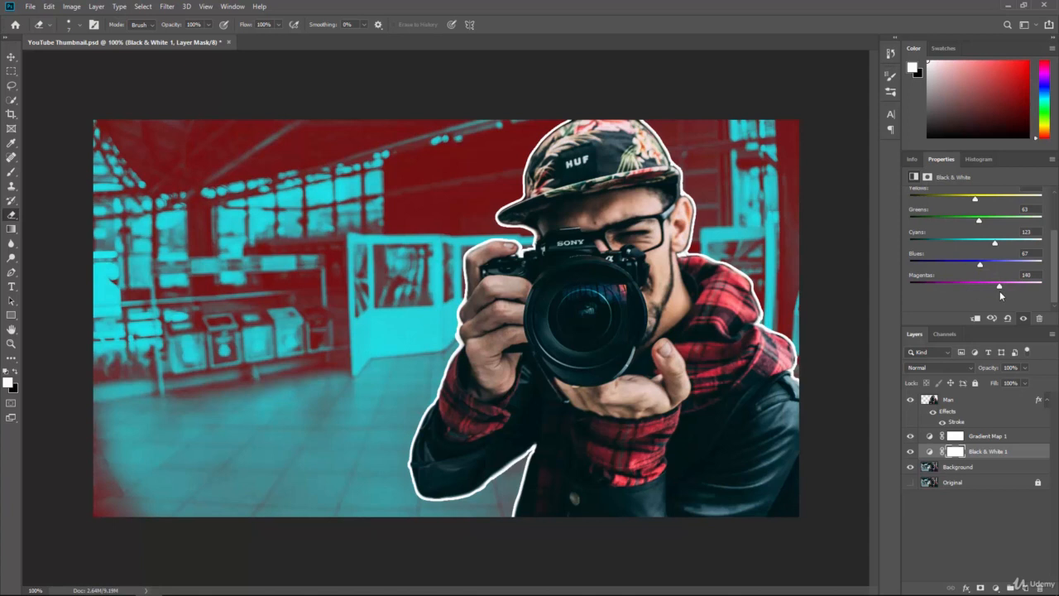
scroll(983, 265, "up", 4)
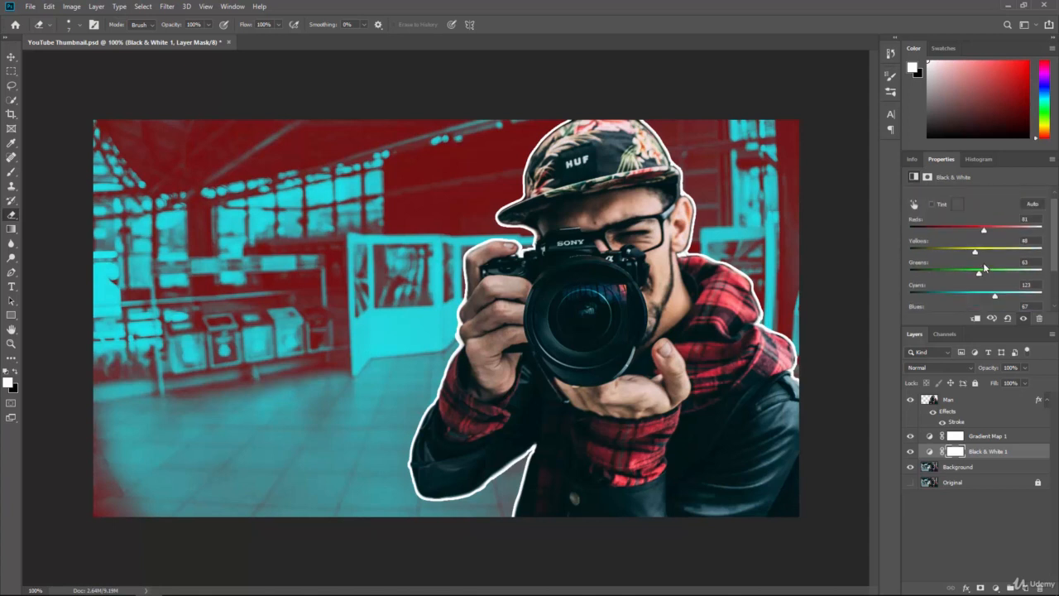